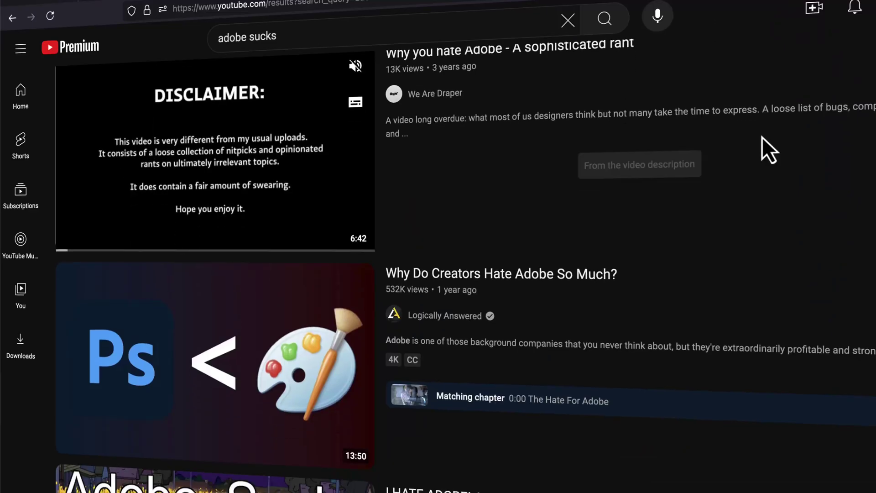
{"action": "scroll", "coordinate": [763, 147], "scroll_direction": "down", "scroll_amount": 4}
{"action": "scroll", "coordinate": [768, 147], "scroll_direction": "down", "scroll_amount": 12}
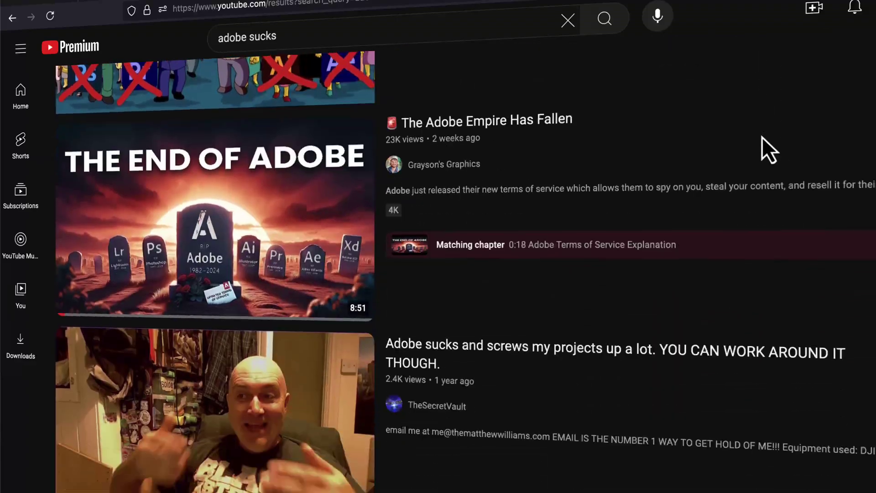
{"action": "scroll", "coordinate": [762, 137], "scroll_direction": "down", "scroll_amount": 10}
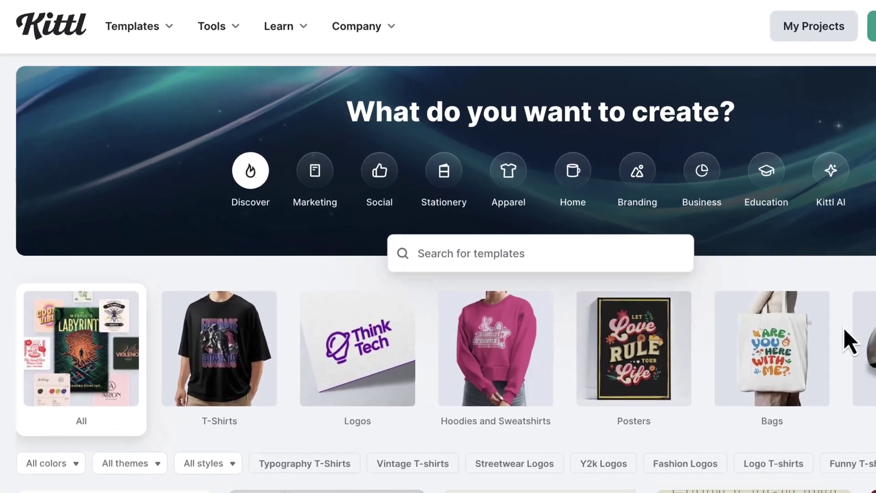
Step: Browse the Kittl template gallery, switching to the T-Shirts category and looking through its designs
{"action": "scroll", "coordinate": [468, 305], "scroll_direction": "down", "scroll_amount": 3}
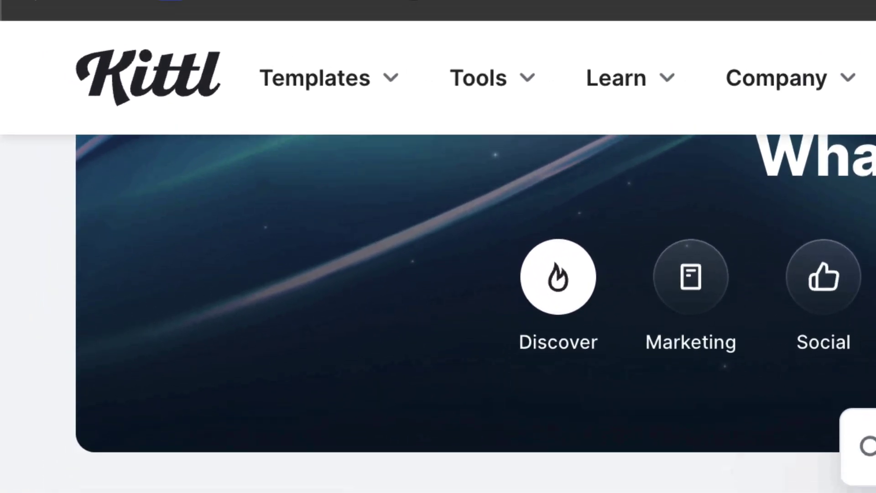
{"action": "scroll", "coordinate": [468, 304], "scroll_direction": "up", "scroll_amount": 1}
{"action": "scroll", "coordinate": [746, 292], "scroll_direction": "down", "scroll_amount": 2}
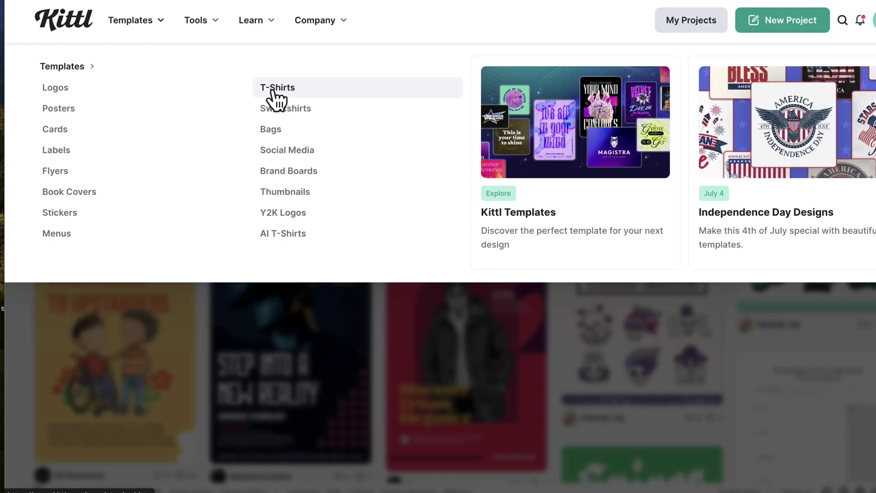
{"action": "left_click", "coordinate": [274, 91]}
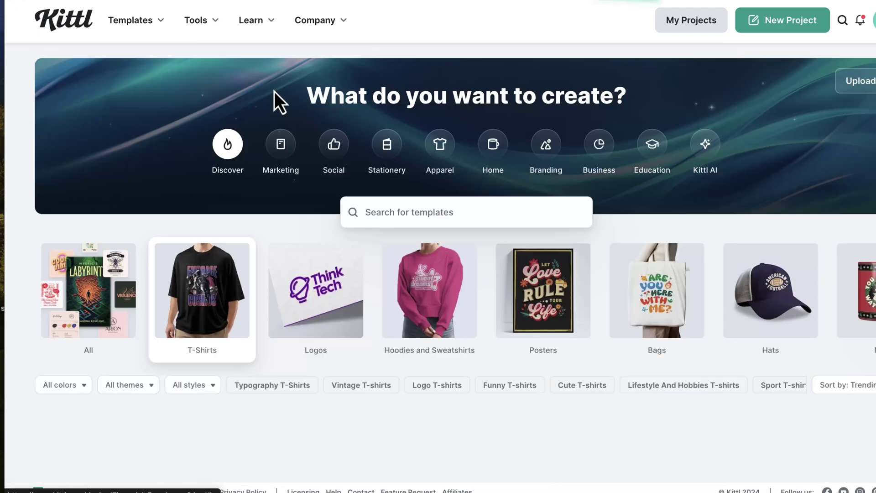
{"action": "scroll", "coordinate": [475, 399], "scroll_direction": "down", "scroll_amount": 10}
{"action": "scroll", "coordinate": [474, 399], "scroll_direction": "down", "scroll_amount": 10}
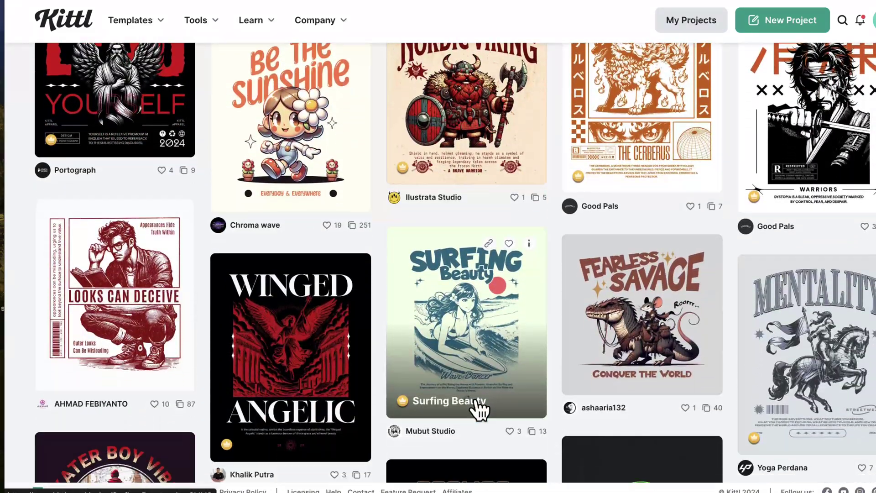
{"action": "scroll", "coordinate": [478, 410], "scroll_direction": "down", "scroll_amount": 5}
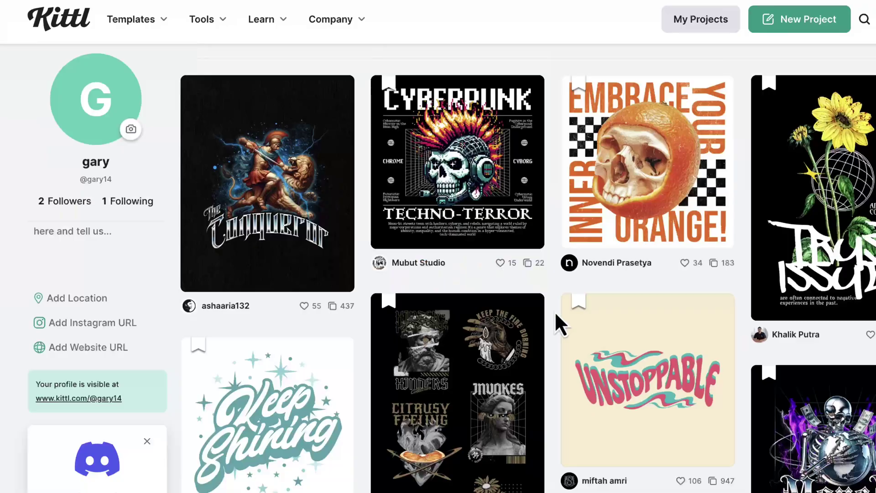
Step: Preview the Conqueror T-shirt design template from the saved designs and open it for editing
{"action": "left_click", "coordinate": [279, 218]}
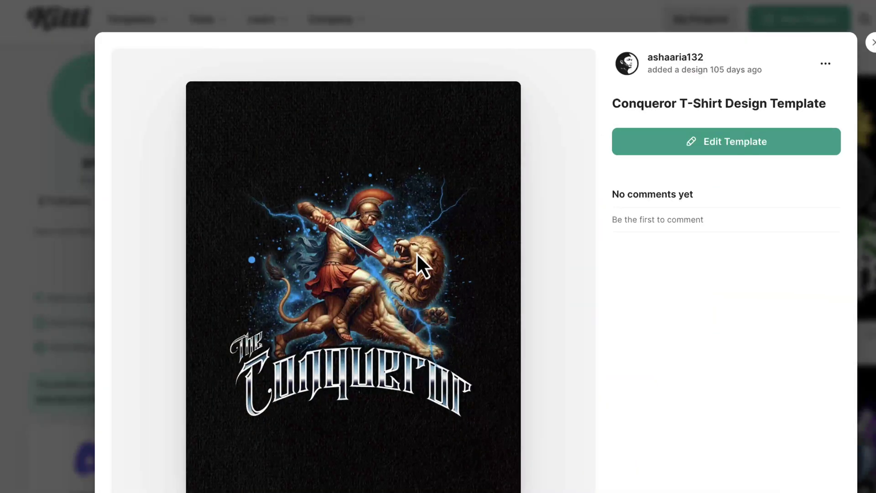
{"action": "scroll", "coordinate": [417, 255], "scroll_direction": "down", "scroll_amount": 1}
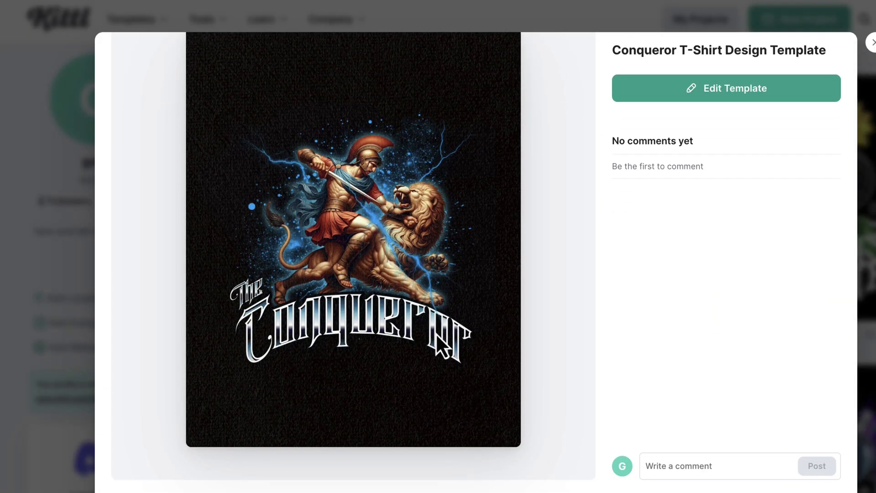
{"action": "scroll", "coordinate": [436, 334], "scroll_direction": "up", "scroll_amount": 1}
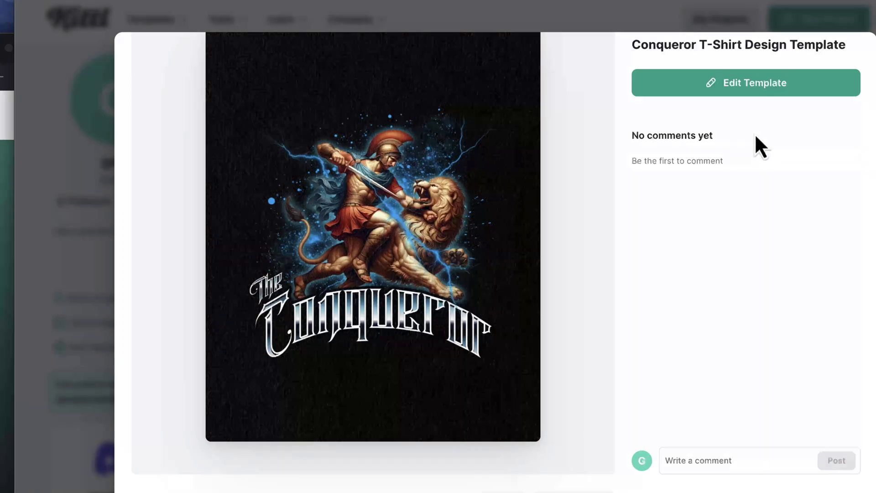
{"action": "left_click", "coordinate": [769, 88]}
Step: Delete the warrior-and-lion image from the Conqueror artboard
{"action": "left_click", "coordinate": [572, 251]}
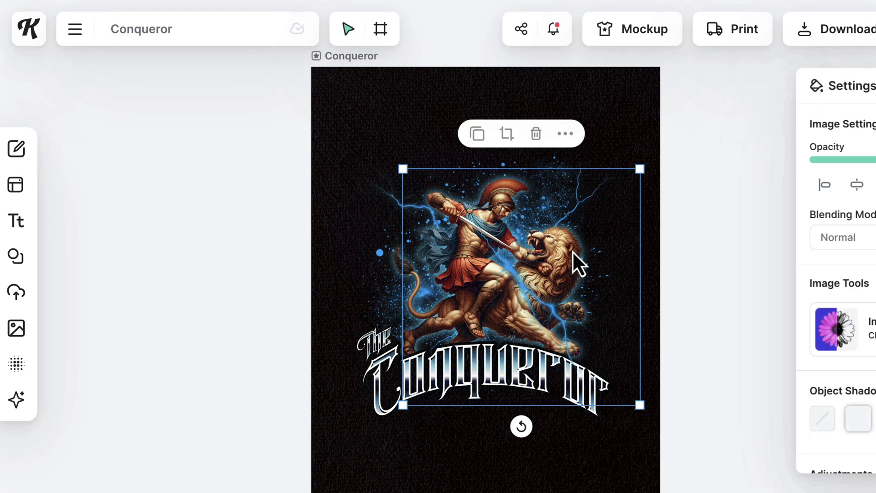
{"action": "left_click", "coordinate": [588, 244]}
{"action": "left_click_drag", "start_coordinate": [578, 256], "coordinate": [567, 184]}
{"action": "key", "text": "Delete"}
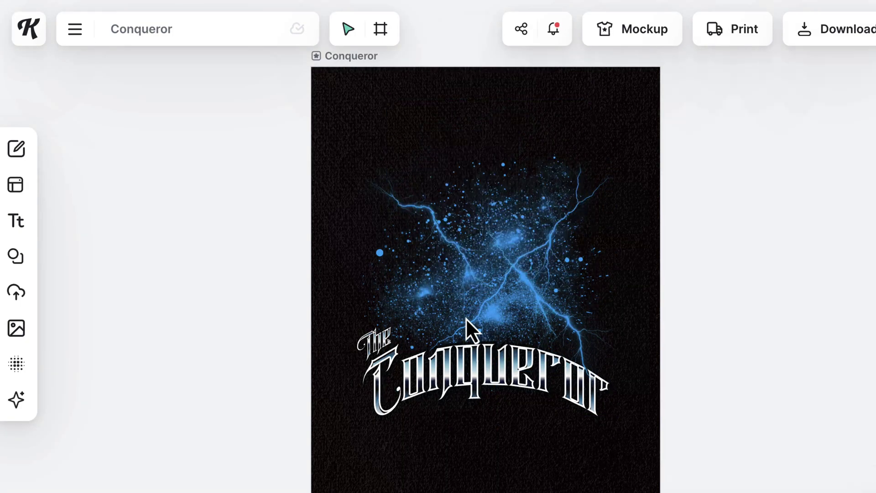
Step: Move the small "The" text up to the upper-left area of the artboard, above the lightning
{"action": "left_click", "coordinate": [490, 356]}
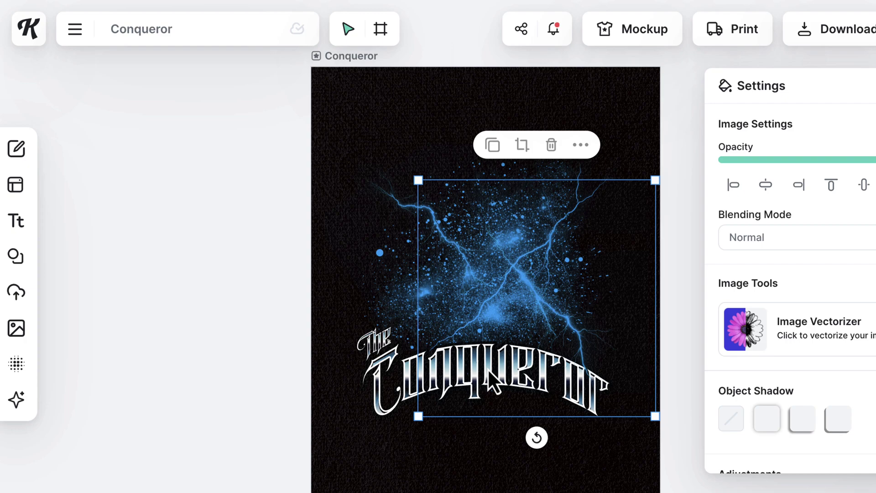
{"action": "left_click", "coordinate": [402, 403]}
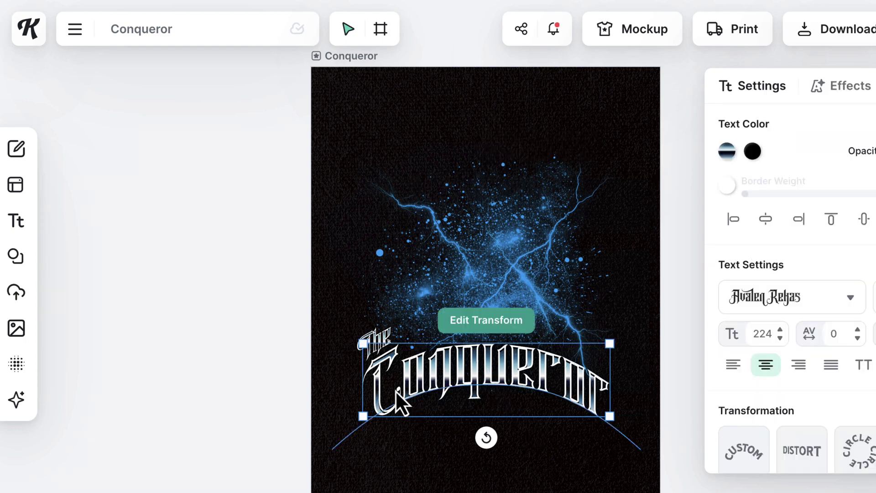
{"action": "left_click", "coordinate": [395, 392]}
{"action": "left_click", "coordinate": [383, 340]}
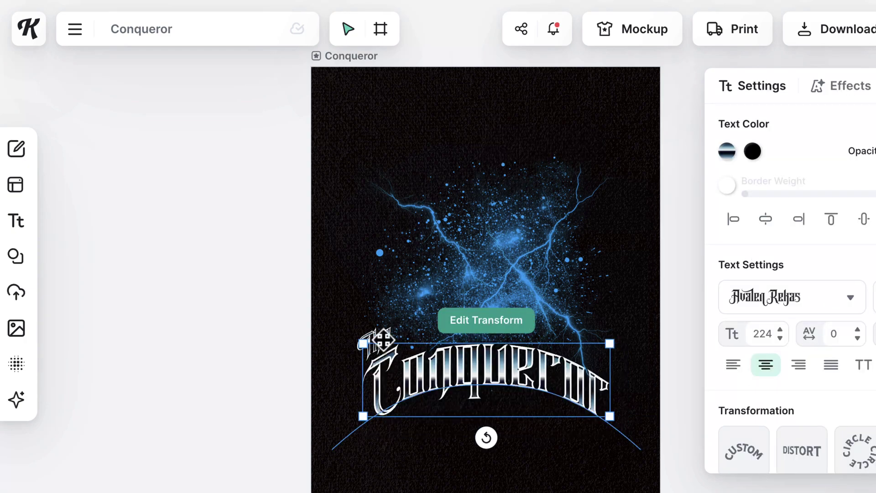
{"action": "left_click", "coordinate": [385, 333]}
{"action": "left_click_drag", "start_coordinate": [384, 333], "coordinate": [389, 121]}
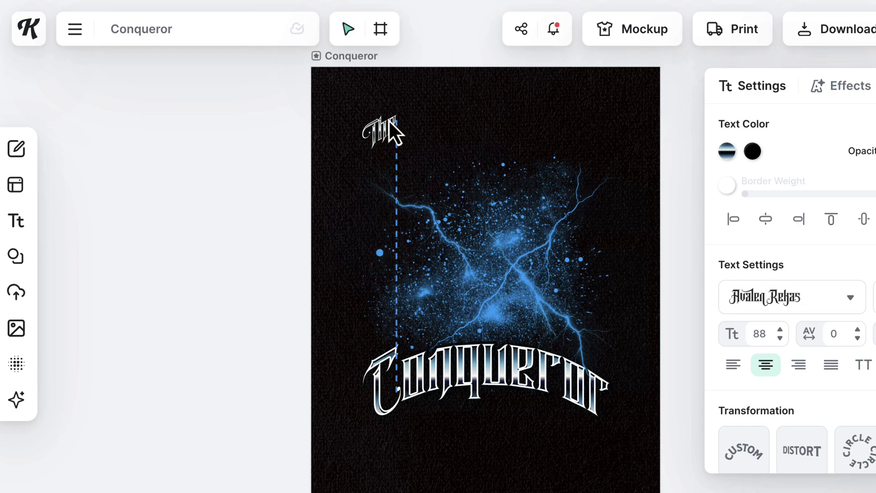
Step: Move the arched "Conqueror" text up so it sits just beneath "The" at the top of the artboard
{"action": "left_click", "coordinate": [502, 363]}
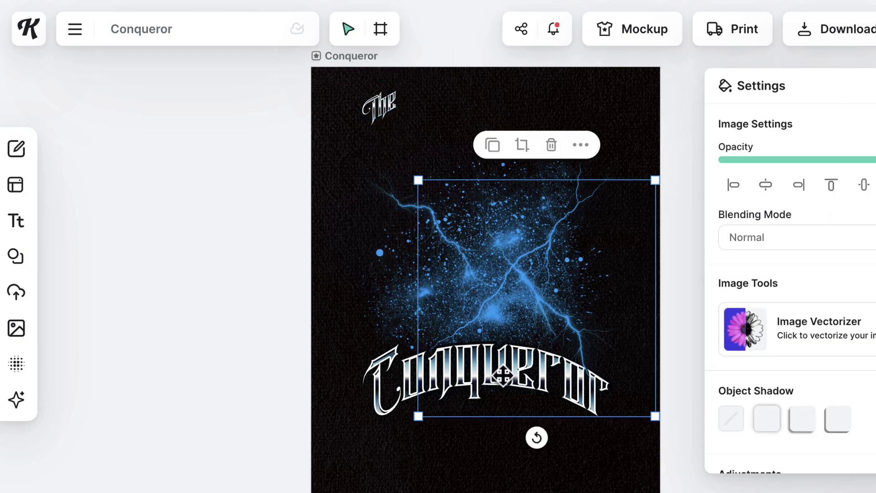
{"action": "left_click", "coordinate": [407, 404]}
{"action": "left_click_drag", "start_coordinate": [404, 398], "coordinate": [393, 164]}
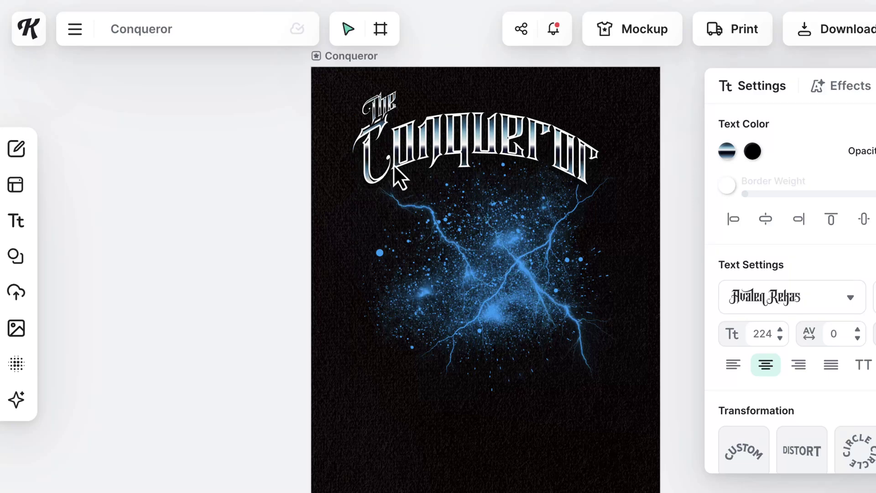
Step: Move two lightning bolts towards the artboard's lower corners and slightly enlarge the blue splatter behind them
{"action": "left_click", "coordinate": [484, 316]}
{"action": "left_click_drag", "start_coordinate": [484, 317], "coordinate": [503, 370]}
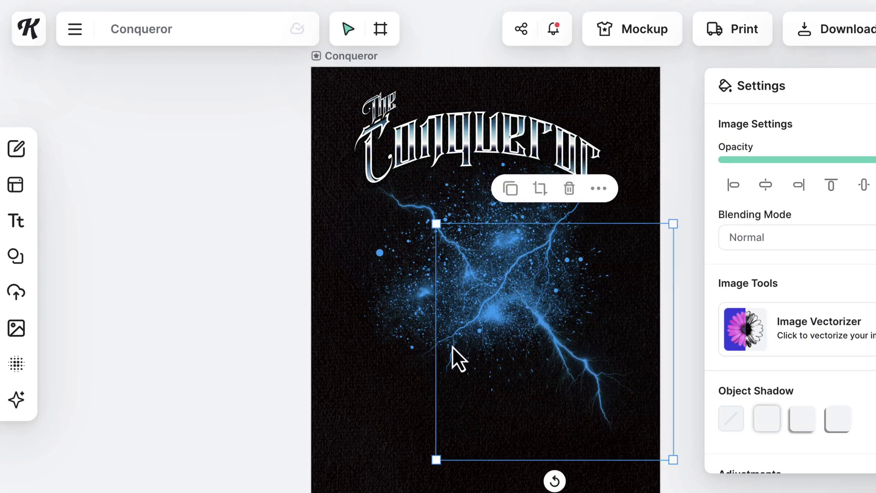
{"action": "left_click_drag", "start_coordinate": [452, 346], "coordinate": [368, 420]}
{"action": "left_click_drag", "start_coordinate": [390, 321], "coordinate": [382, 342]}
{"action": "left_click_drag", "start_coordinate": [612, 159], "coordinate": [627, 131]}
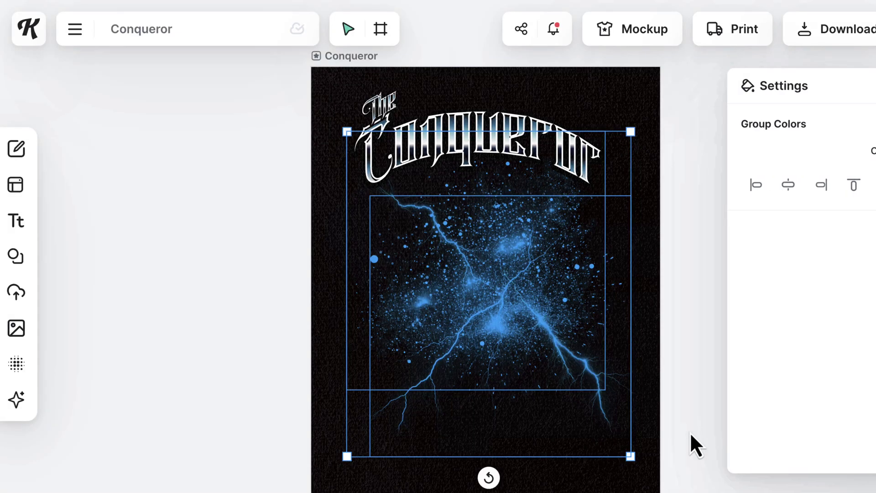
{"action": "left_click", "coordinate": [690, 445]}
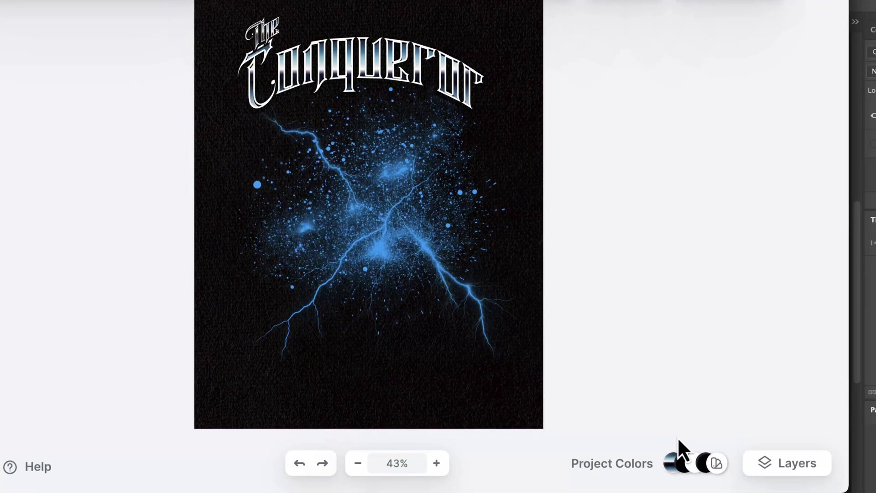
Step: Select the Background layer of the Conqueror artboard, release its texture and delete the released texture image
{"action": "left_click", "coordinate": [796, 472]}
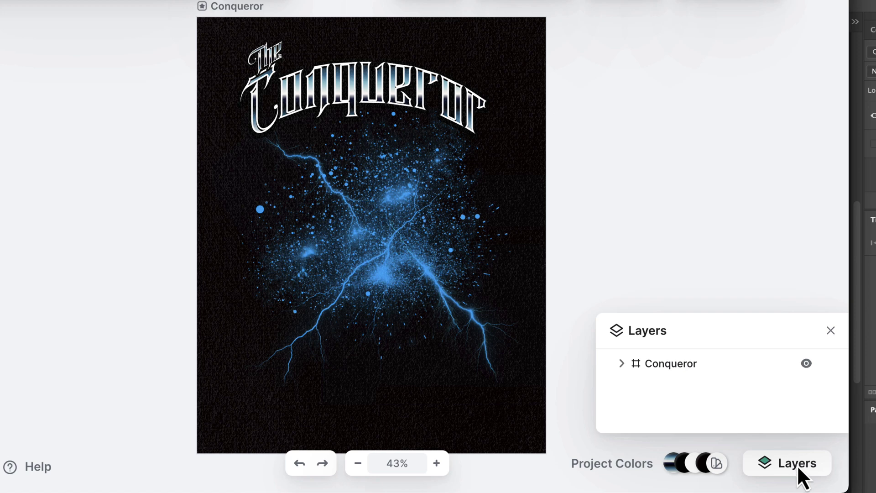
{"action": "left_click", "coordinate": [797, 464]}
{"action": "left_click", "coordinate": [798, 463]}
{"action": "left_click", "coordinate": [622, 363]}
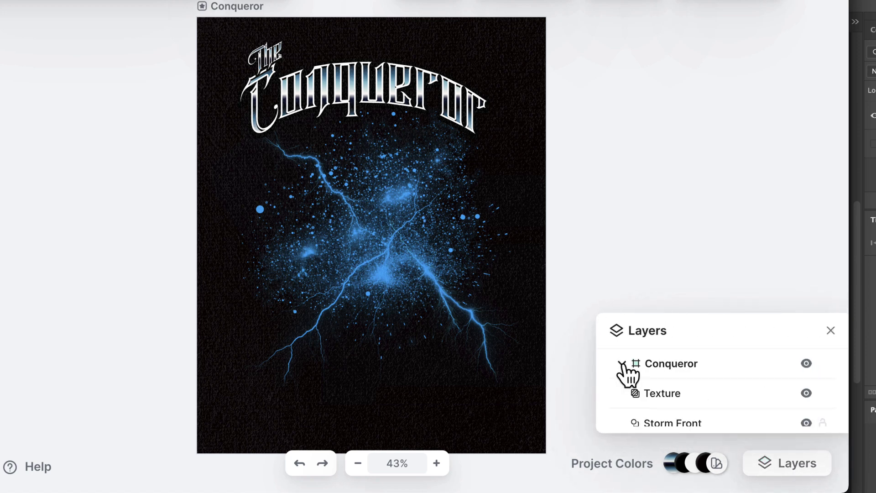
{"action": "scroll", "coordinate": [681, 399], "scroll_direction": "down", "scroll_amount": 1}
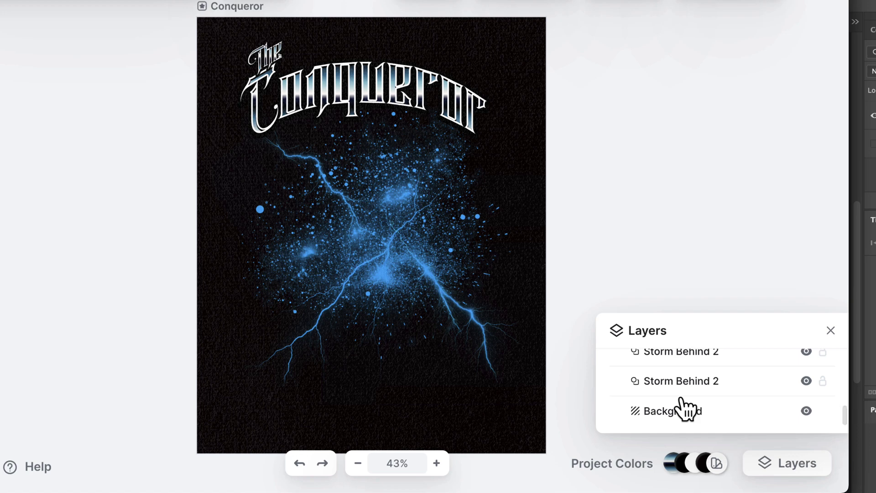
{"action": "left_click", "coordinate": [696, 418]}
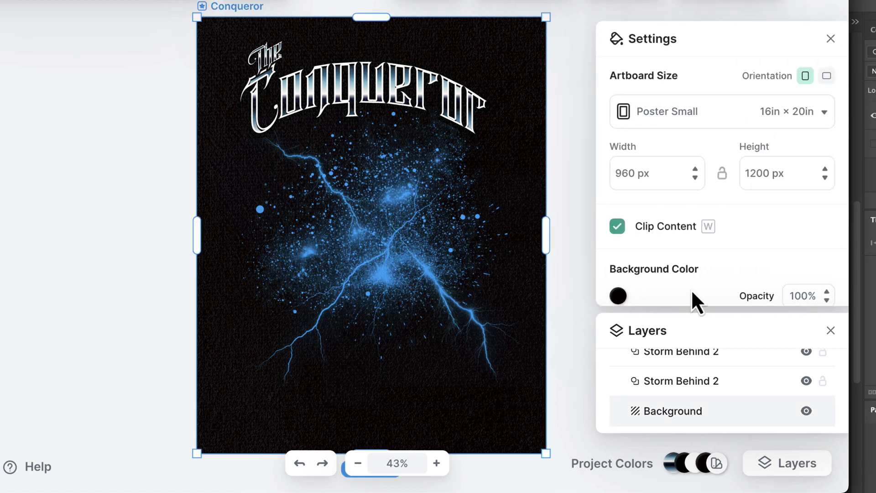
{"action": "scroll", "coordinate": [718, 138], "scroll_direction": "down", "scroll_amount": 4}
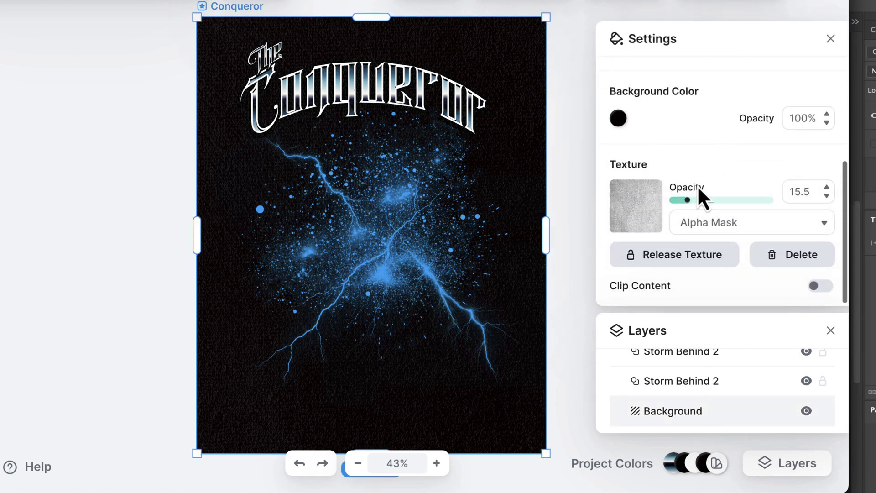
{"action": "left_click", "coordinate": [714, 258]}
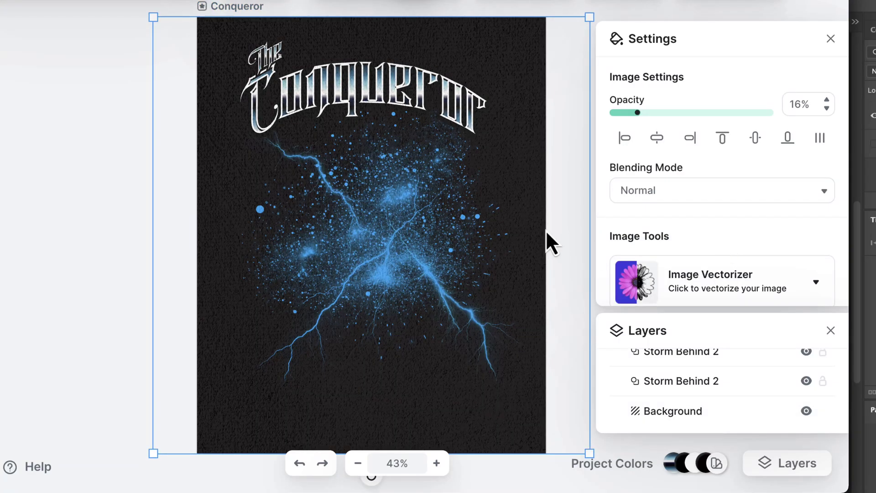
{"action": "key", "text": "Delete"}
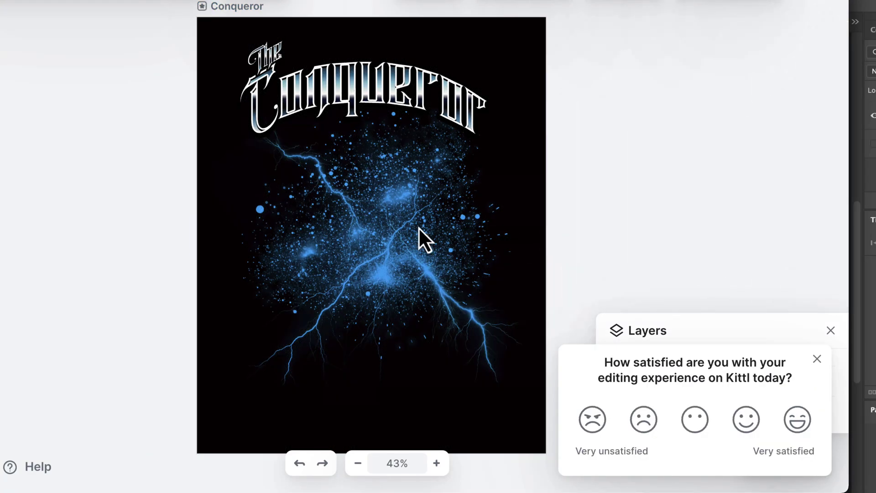
Step: Nudge the arched "Conqueror" text slightly and replace its wording with "Super Freak"
{"action": "scroll", "coordinate": [417, 227], "scroll_direction": "down", "scroll_amount": 2}
{"action": "left_click", "coordinate": [432, 75]}
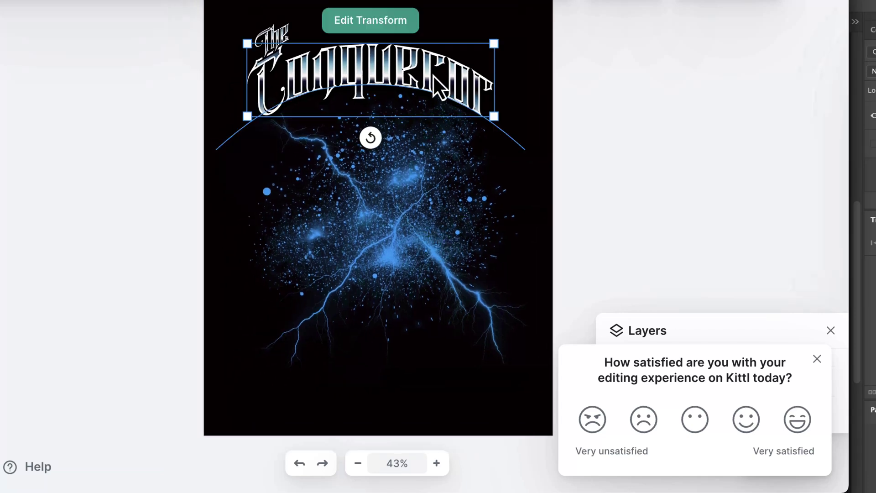
{"action": "left_click_drag", "start_coordinate": [433, 76], "coordinate": [436, 78]}
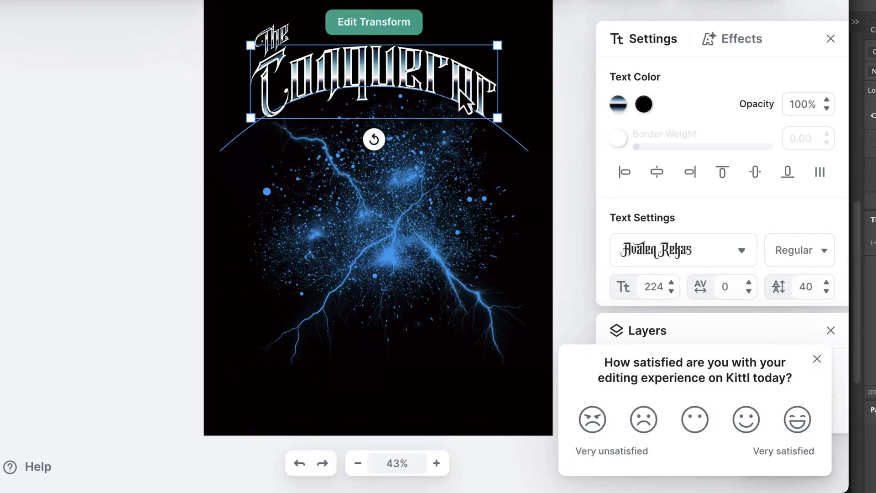
{"action": "double_click", "coordinate": [459, 90]}
{"action": "type", "text": "S"}
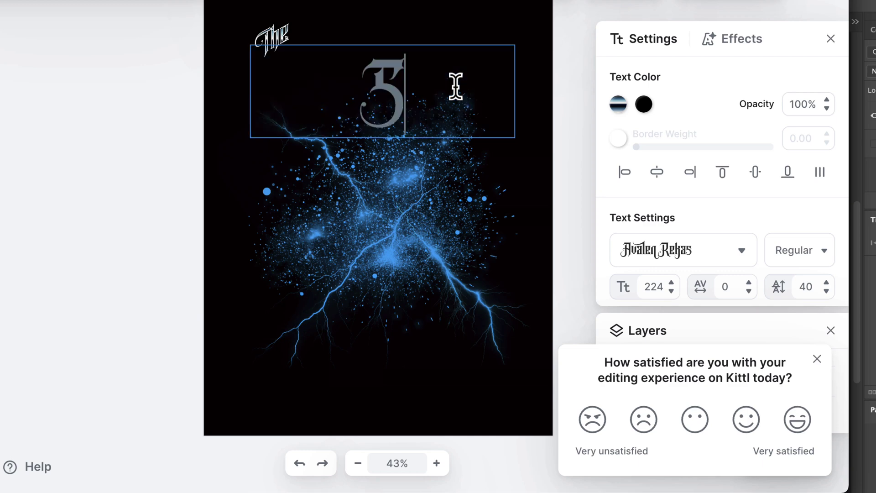
{"action": "type", "text": "uper Freak"}
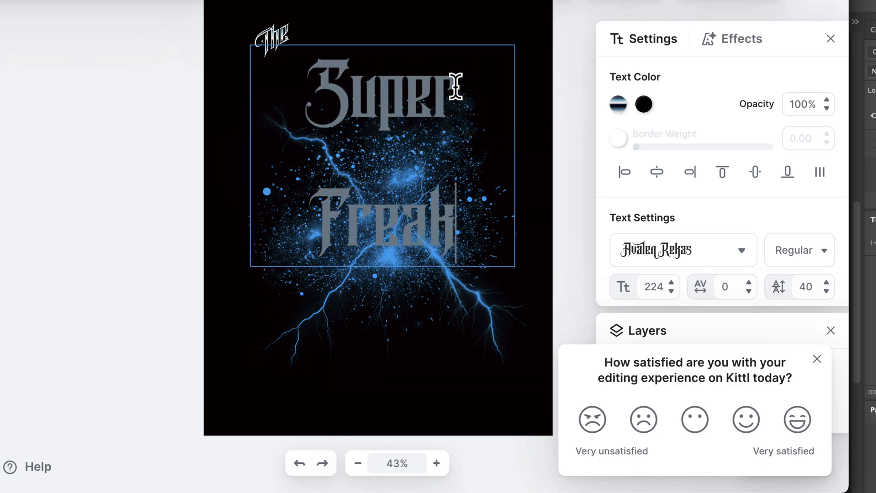
{"action": "key", "text": "Escape"}
{"action": "key", "text": "Escape"}
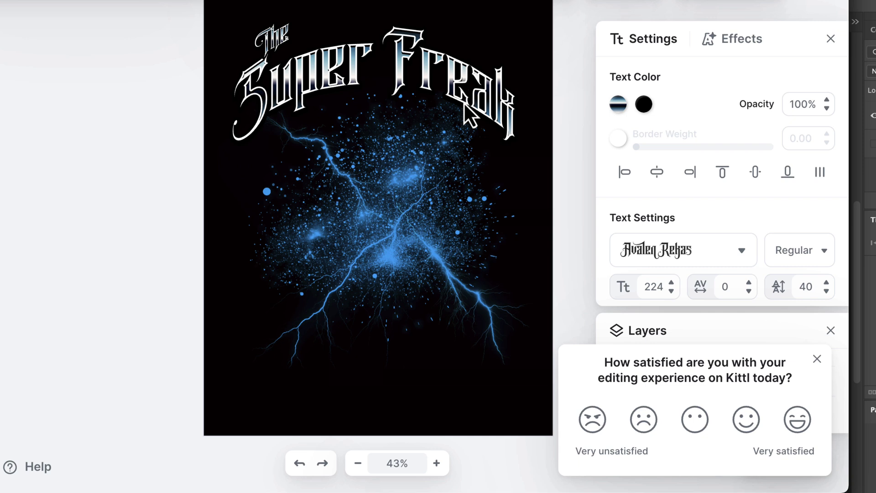
{"action": "left_click", "coordinate": [463, 103]}
{"action": "left_click", "coordinate": [287, 38]}
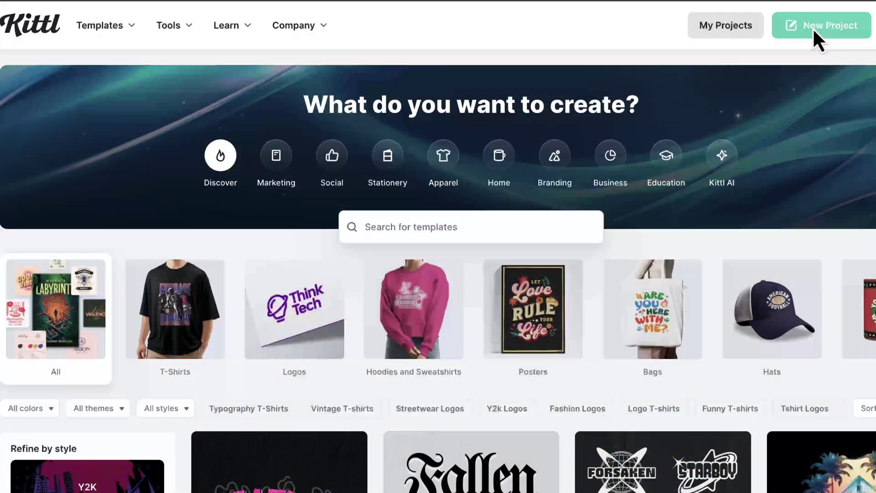
Step: Create a new blank project from the Kittl home page
{"action": "left_click", "coordinate": [814, 29]}
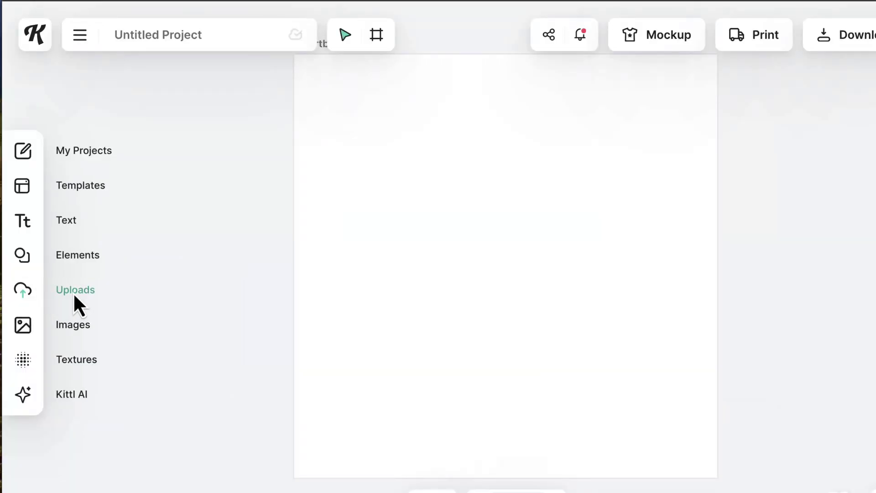
Step: Upload the image rick skreet.png and add it to the blank artboard
{"action": "left_click", "coordinate": [74, 296]}
{"action": "left_click", "coordinate": [143, 128]}
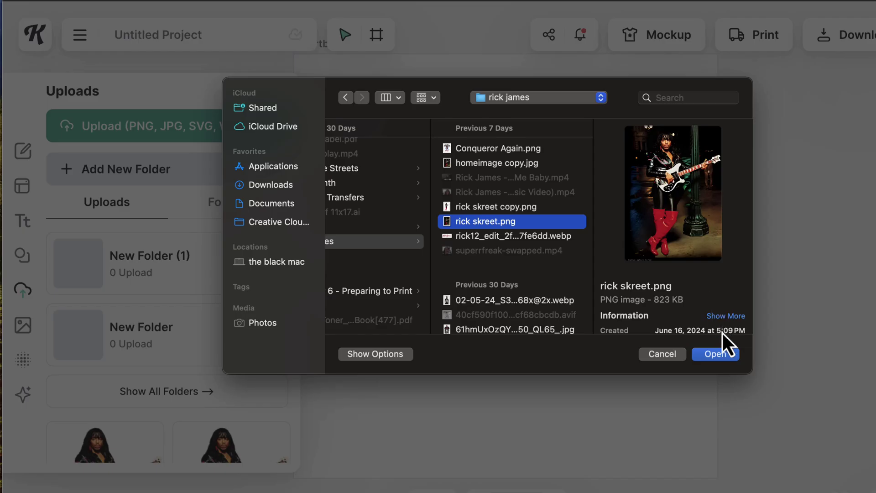
{"action": "left_click", "coordinate": [715, 354]}
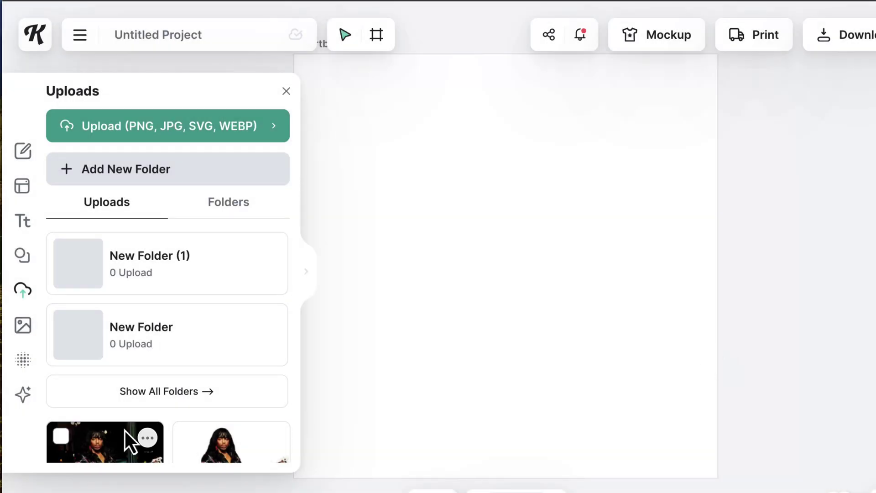
{"action": "left_click", "coordinate": [125, 430]}
Step: Reposition and enlarge the uploaded photo, remove its background with the AI Background Remover, and start downloading the result
{"action": "left_click_drag", "start_coordinate": [552, 354], "coordinate": [553, 291]}
{"action": "left_click_drag", "start_coordinate": [601, 394], "coordinate": [632, 433]}
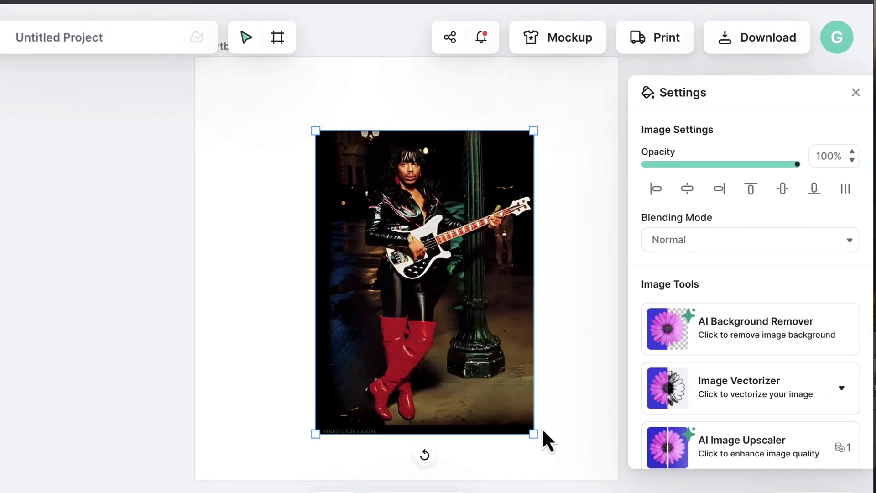
{"action": "left_click", "coordinate": [746, 324]}
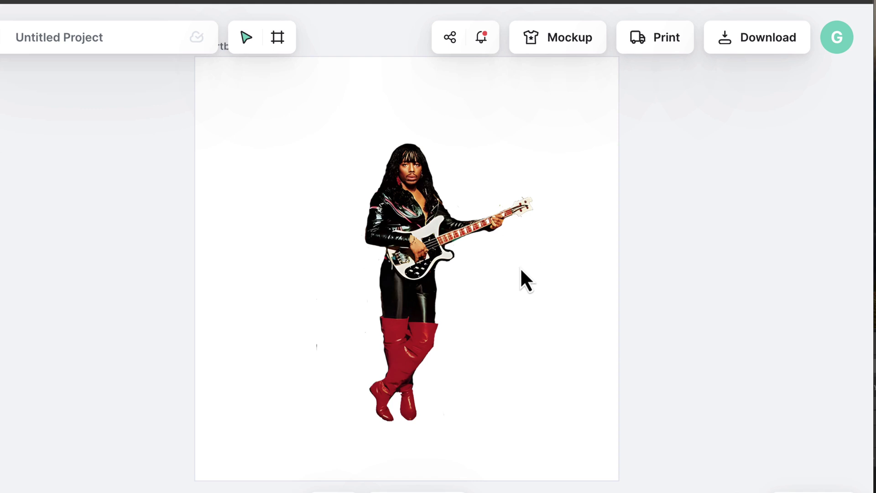
{"action": "left_click", "coordinate": [769, 40]}
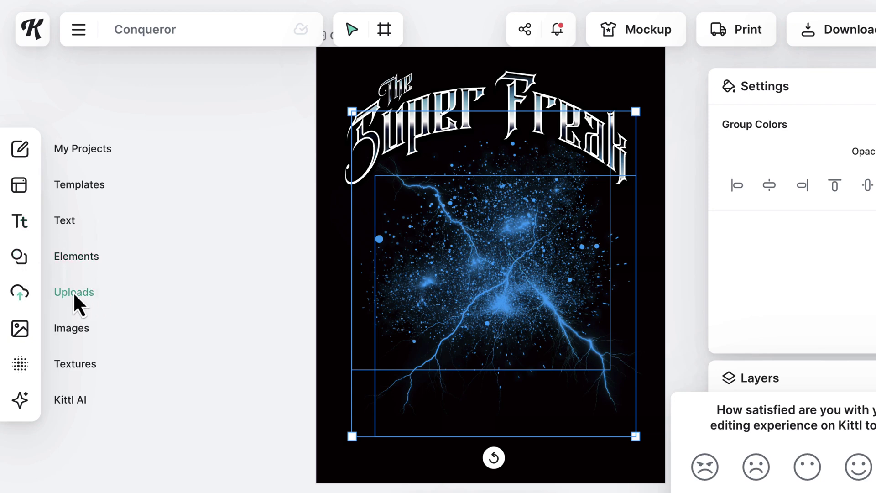
Step: In the Conqueror project, create a new uploads folder and add the cut-out guitarist image to the artboard
{"action": "left_click", "coordinate": [73, 291]}
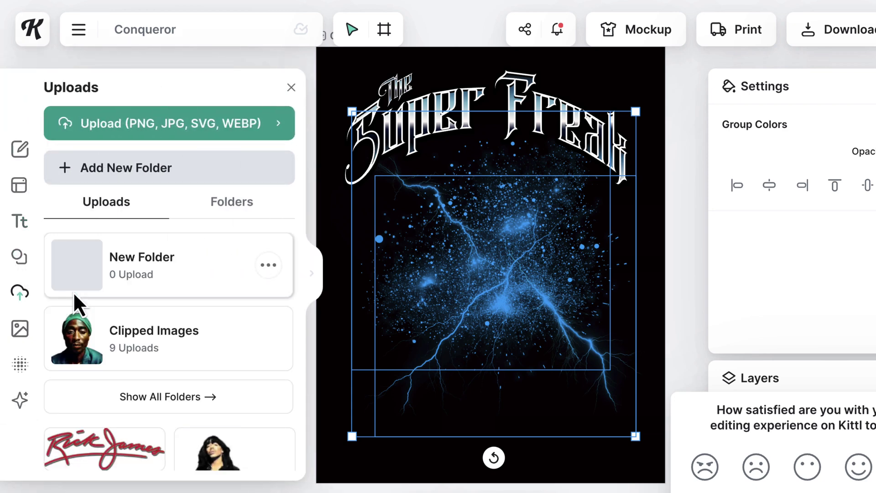
{"action": "left_click", "coordinate": [114, 165]}
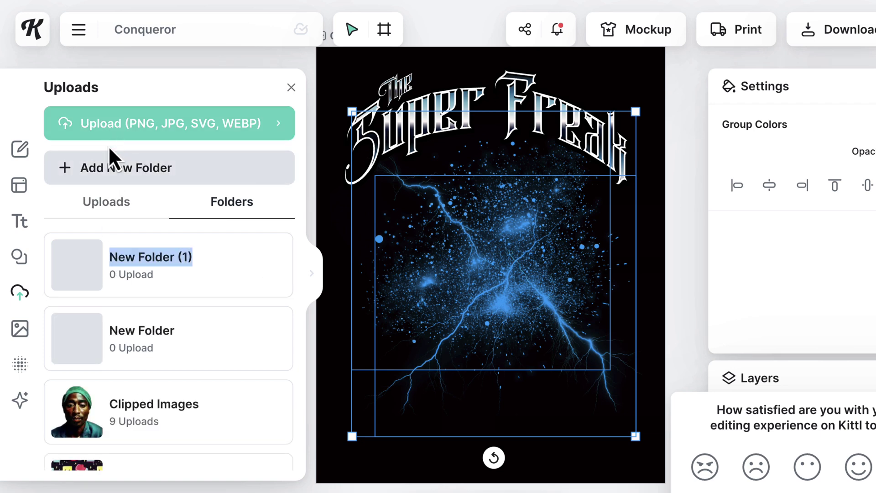
{"action": "left_click", "coordinate": [106, 204]}
{"action": "left_click", "coordinate": [108, 452]}
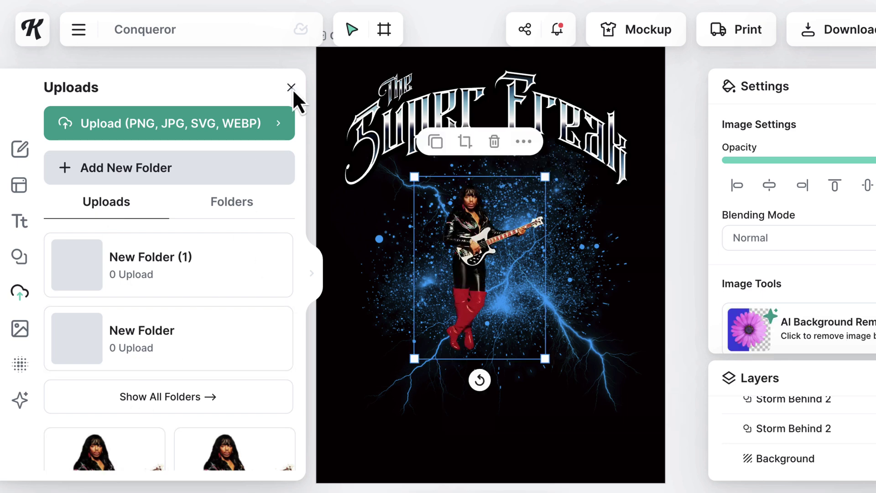
Step: Enlarge the guitarist cut-out and move it up over the blue splatter so the head overlaps the title
{"action": "left_click", "coordinate": [292, 88]}
{"action": "left_click_drag", "start_coordinate": [541, 356], "coordinate": [618, 435]}
{"action": "left_click_drag", "start_coordinate": [507, 342], "coordinate": [503, 303]}
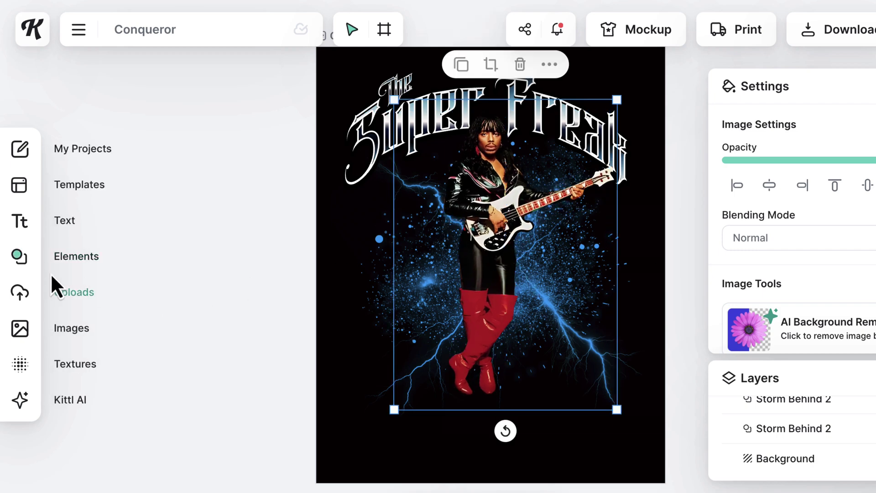
Step: Search the elements for "wings" and add several feathered wing illustrations, including white, lilac, pink and blue pairs, to the artboard
{"action": "left_click", "coordinate": [76, 263]}
{"action": "left_click", "coordinate": [144, 131]}
{"action": "type", "text": "wings"}
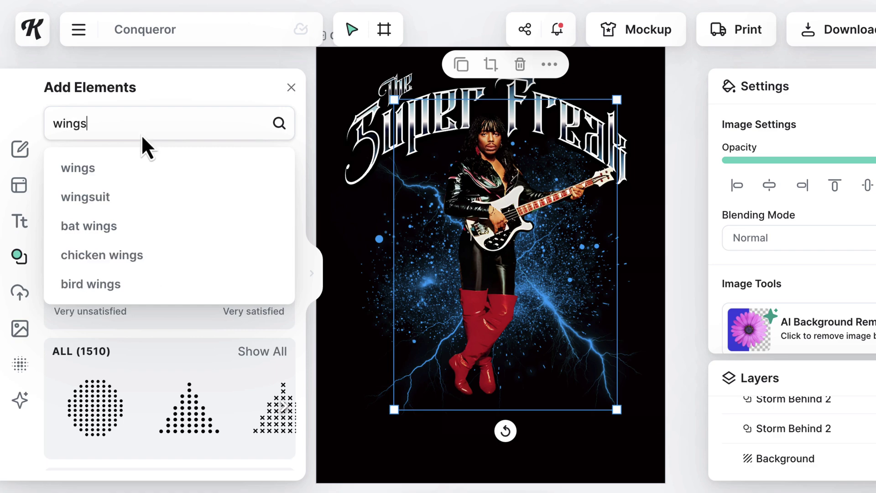
{"action": "key", "text": "Return"}
{"action": "scroll", "coordinate": [137, 371], "scroll_direction": "down", "scroll_amount": 3}
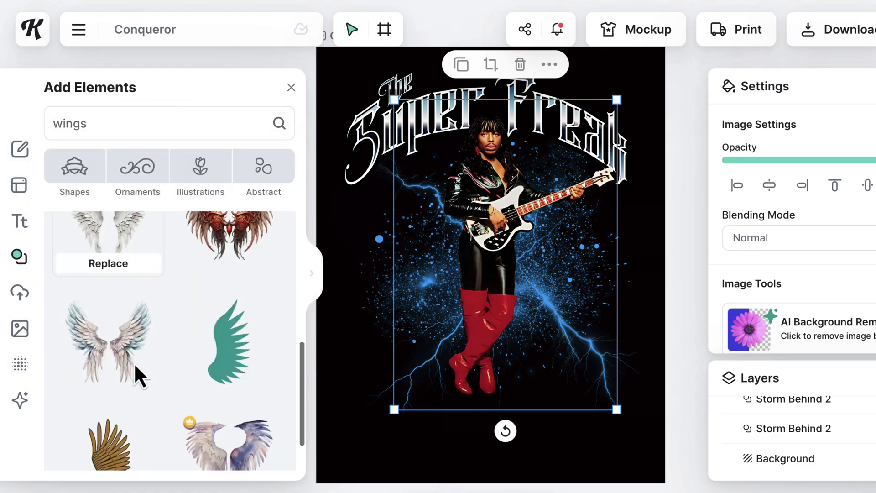
{"action": "left_click", "coordinate": [127, 313]}
{"action": "scroll", "coordinate": [182, 347], "scroll_direction": "down", "scroll_amount": 2}
{"action": "left_click", "coordinate": [218, 361]}
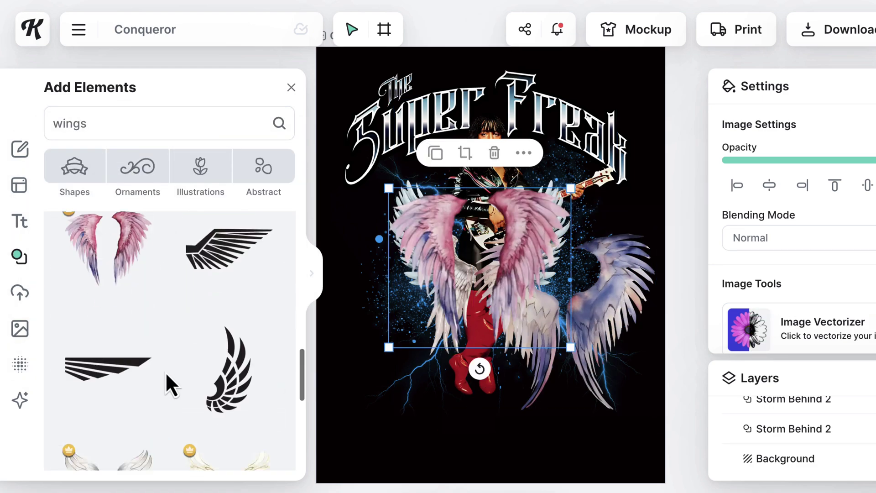
{"action": "left_click", "coordinate": [261, 307]}
Step: Shift the guitarist image up slightly over the title and bring it in front of the wing illustrations
{"action": "left_click", "coordinate": [510, 186]}
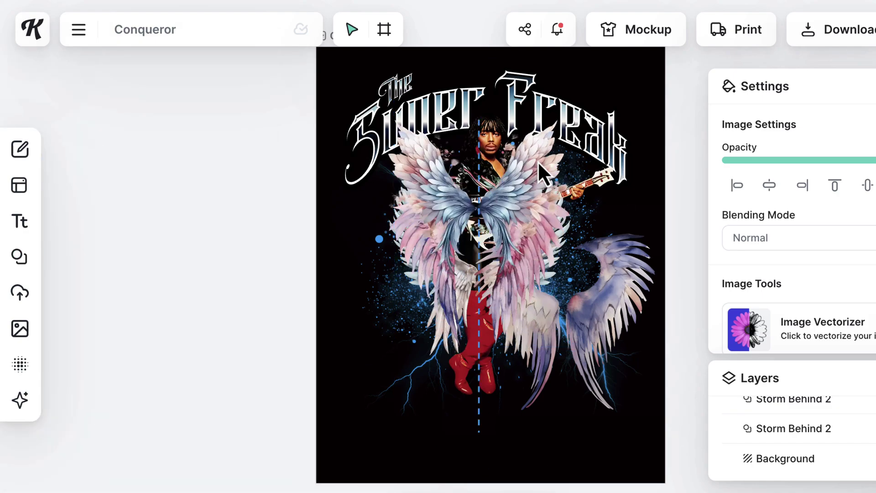
{"action": "right_click", "coordinate": [487, 114]}
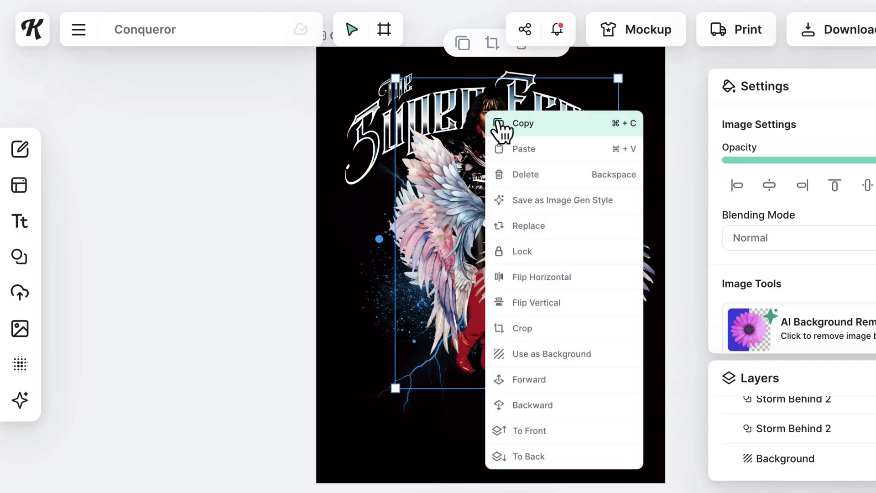
{"action": "left_click", "coordinate": [528, 456]}
Step: Move the wing illustrations out of the way towards the lower artboard and delete the pink pair
{"action": "left_click_drag", "start_coordinate": [428, 237], "coordinate": [401, 461]}
{"action": "left_click_drag", "start_coordinate": [420, 305], "coordinate": [561, 411]}
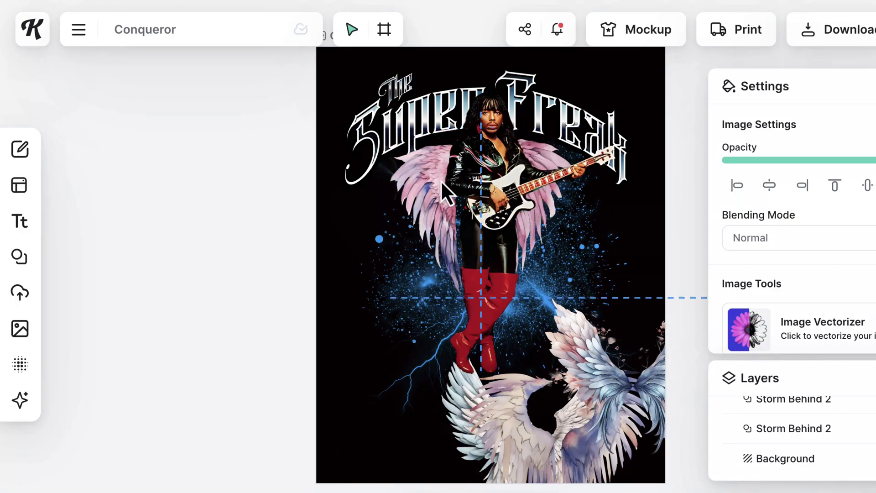
{"action": "left_click_drag", "start_coordinate": [441, 179], "coordinate": [544, 226]}
{"action": "scroll", "coordinate": [544, 226], "scroll_direction": "right", "scroll_amount": 1}
{"action": "key", "text": "Delete"}
Step: Try the remaining wings behind the guitarist, enlarging the lilac pair before setting it aside, and delete the blue pair
{"action": "left_click_drag", "start_coordinate": [454, 445], "coordinate": [405, 187]}
{"action": "left_click", "coordinate": [533, 201]}
{"action": "left_click_drag", "start_coordinate": [525, 143], "coordinate": [406, 420]}
{"action": "left_click_drag", "start_coordinate": [589, 413], "coordinate": [521, 169]}
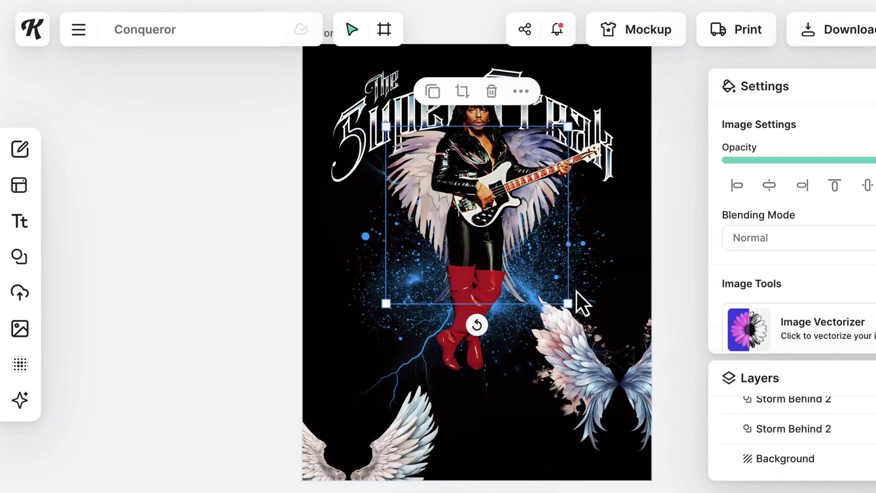
{"action": "left_click_drag", "start_coordinate": [571, 302], "coordinate": [624, 359]}
{"action": "left_click_drag", "start_coordinate": [561, 232], "coordinate": [451, 476]}
{"action": "left_click", "coordinate": [610, 446]}
{"action": "key", "text": "Delete"}
Step: Search the elements for "wings" again and browse for a more colourful pair
{"action": "left_click", "coordinate": [19, 257]}
{"action": "left_click", "coordinate": [121, 125]}
{"action": "type", "text": "wings"}
{"action": "key", "text": "Return"}
{"action": "scroll", "coordinate": [169, 318], "scroll_direction": "down", "scroll_amount": 6}
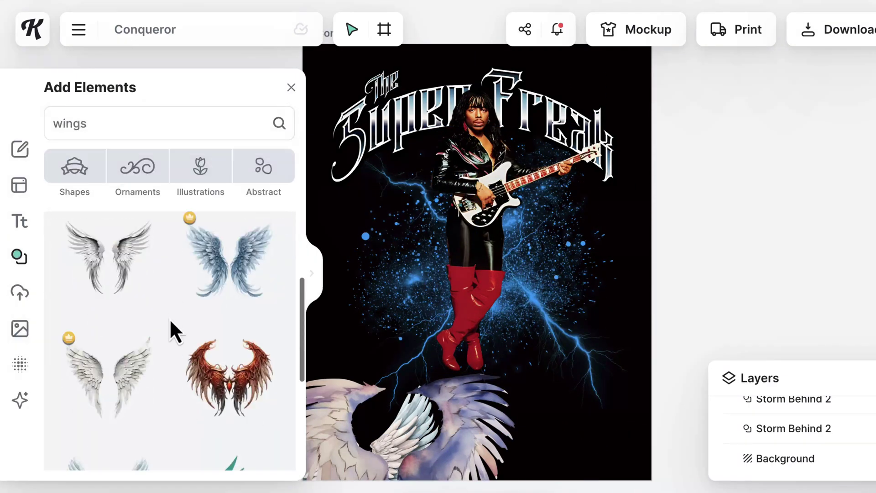
{"action": "scroll", "coordinate": [169, 319], "scroll_direction": "down", "scroll_amount": 10}
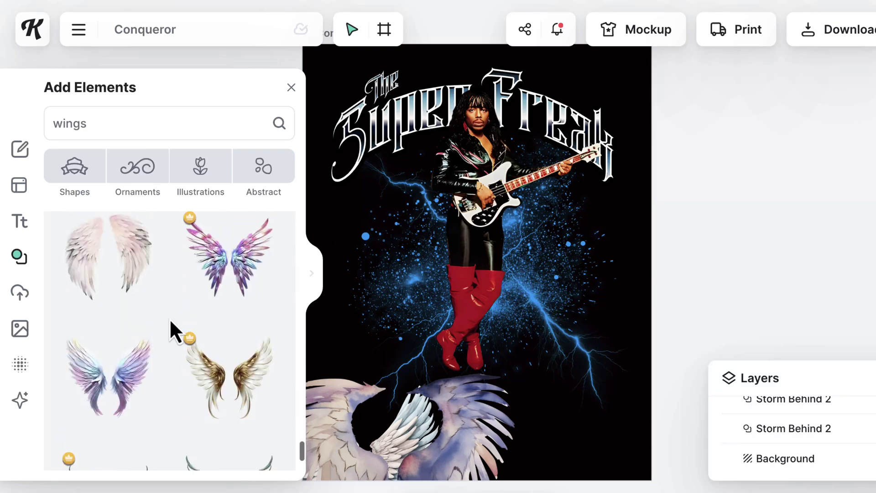
Step: Add a purple-pink wing pair and a pastel blue-and-coral pair and arrange them over the guitarist
{"action": "left_click", "coordinate": [228, 342]}
{"action": "scroll", "coordinate": [170, 363], "scroll_direction": "down", "scroll_amount": 8}
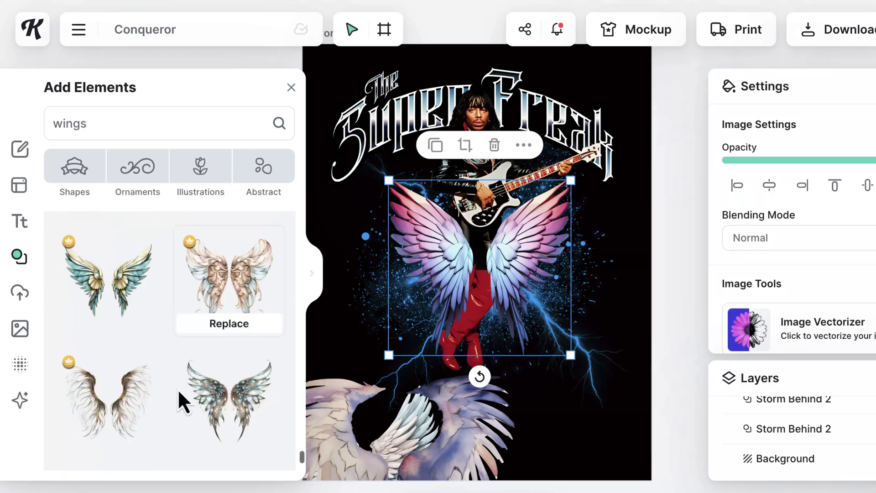
{"action": "left_click", "coordinate": [230, 395]}
{"action": "left_click_drag", "start_coordinate": [527, 274], "coordinate": [587, 286]}
{"action": "left_click_drag", "start_coordinate": [429, 239], "coordinate": [434, 234]}
Step: Bring the guitarist image in front of the newly added wings and reposition the wings behind the body
{"action": "left_click", "coordinate": [474, 118]}
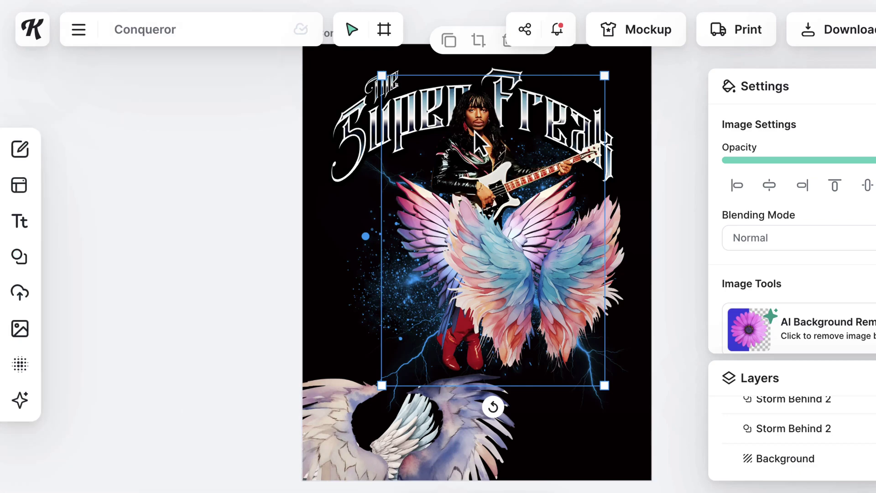
{"action": "right_click", "coordinate": [474, 129]}
{"action": "left_click", "coordinate": [477, 167]}
{"action": "right_click", "coordinate": [478, 166]}
{"action": "scroll", "coordinate": [484, 168], "scroll_direction": "down", "scroll_amount": 1}
{"action": "right_click", "coordinate": [486, 145]}
{"action": "left_click", "coordinate": [460, 238]}
{"action": "left_click", "coordinate": [475, 95]}
{"action": "right_click", "coordinate": [475, 95]}
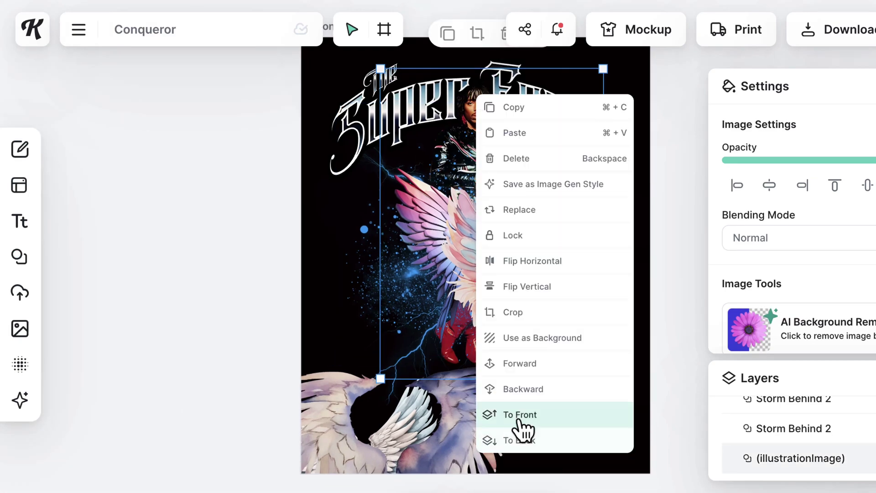
{"action": "left_click", "coordinate": [520, 417]}
{"action": "left_click_drag", "start_coordinate": [415, 210], "coordinate": [406, 131]}
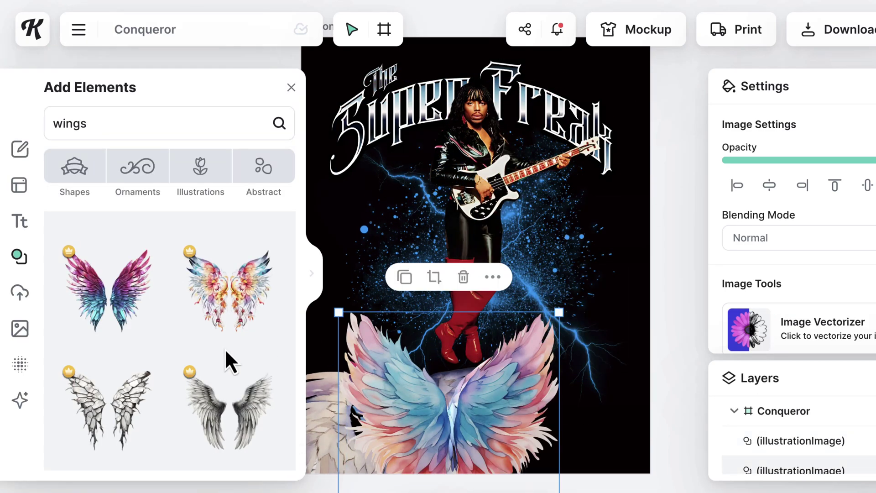
Step: Add the multicoloured floral wings, move them up to the guitarist's shoulders and enlarge them slightly
{"action": "mouse_move", "coordinate": [237, 308]}
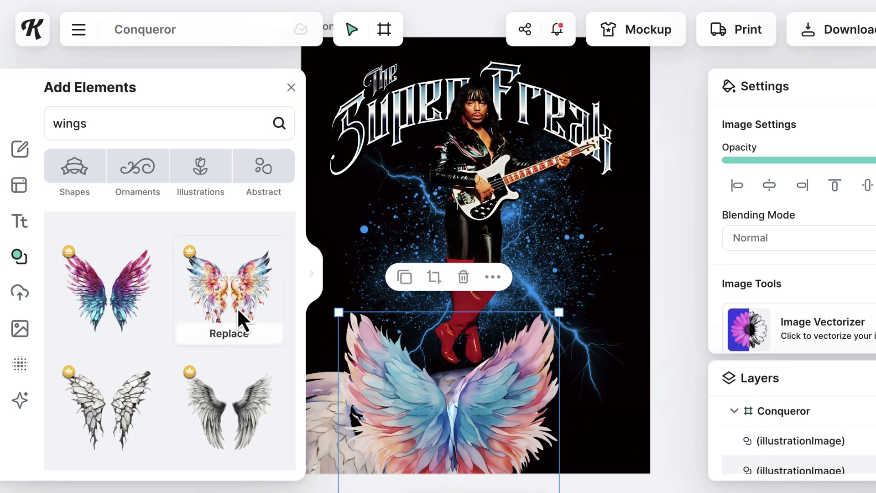
{"action": "left_click", "coordinate": [241, 271]}
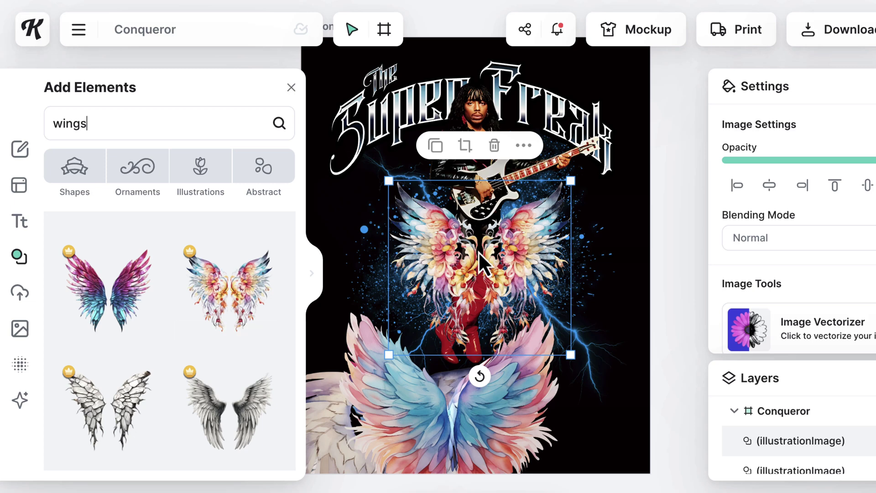
{"action": "left_click_drag", "start_coordinate": [511, 255], "coordinate": [502, 176]}
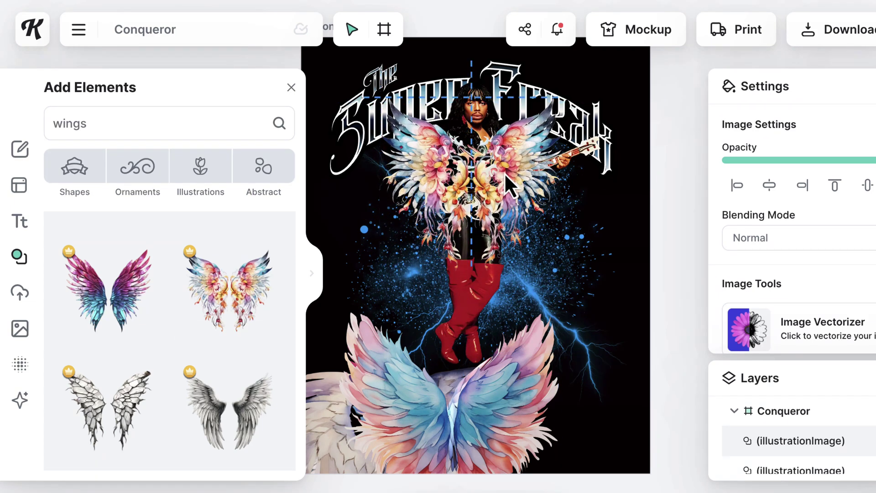
{"action": "left_click_drag", "start_coordinate": [564, 273], "coordinate": [574, 277]}
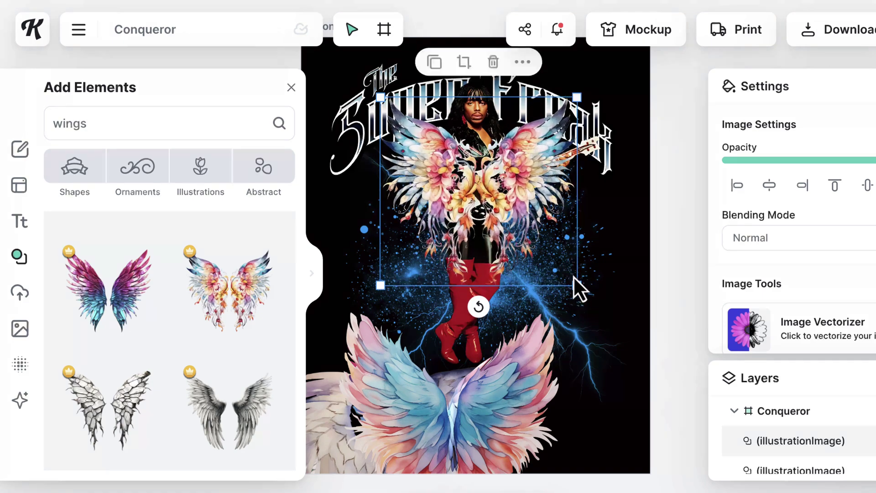
{"action": "left_click_drag", "start_coordinate": [529, 213], "coordinate": [527, 211]}
Step: Bring the guitarist image to the front so that it sits over the floral wings
{"action": "left_click", "coordinate": [470, 122]}
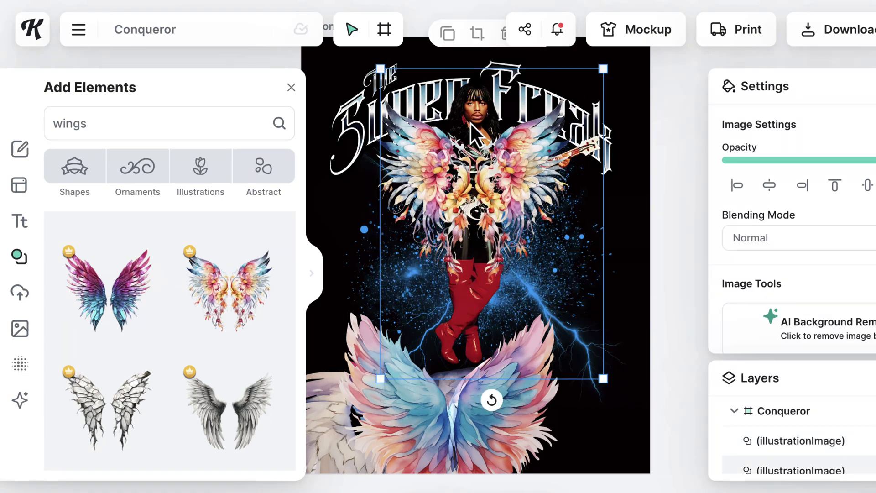
{"action": "right_click", "coordinate": [470, 123]}
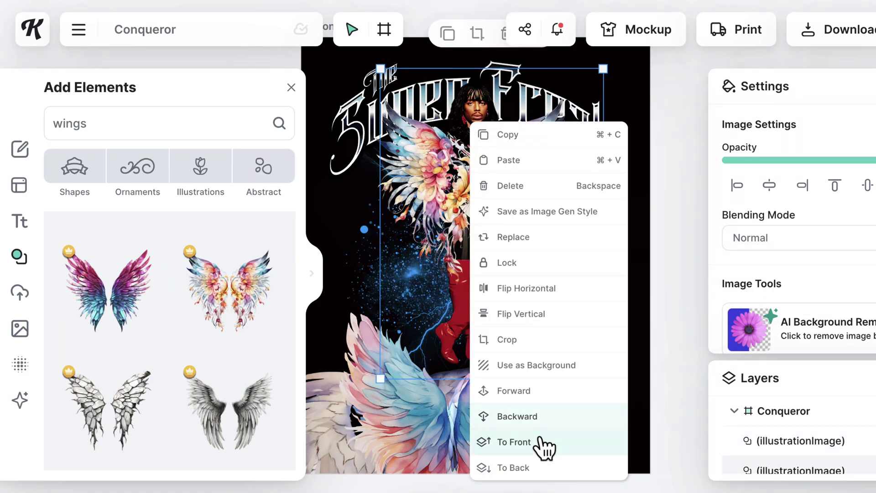
{"action": "left_click", "coordinate": [542, 442]}
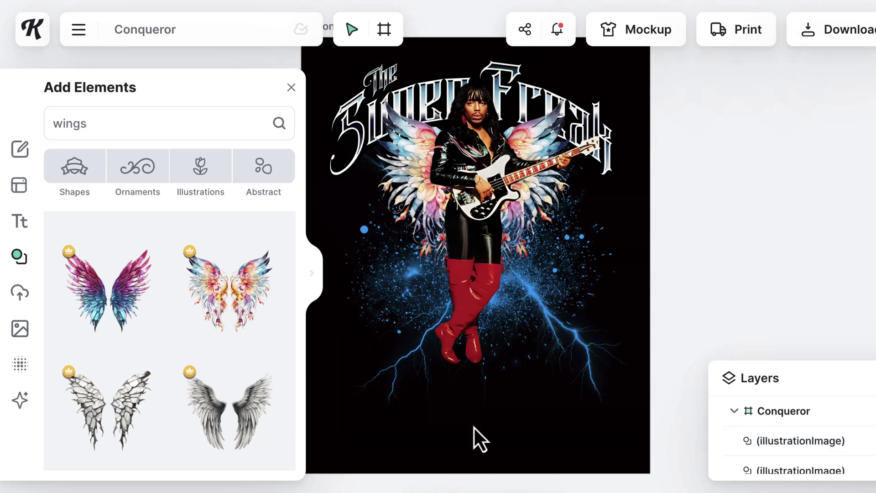
Step: Clear the leftover wings from the lower artboard and nudge the floral wings into line behind the guitarist
{"action": "scroll", "coordinate": [474, 426], "scroll_direction": "up", "scroll_amount": 2}
{"action": "scroll", "coordinate": [474, 426], "scroll_direction": "left", "scroll_amount": 2}
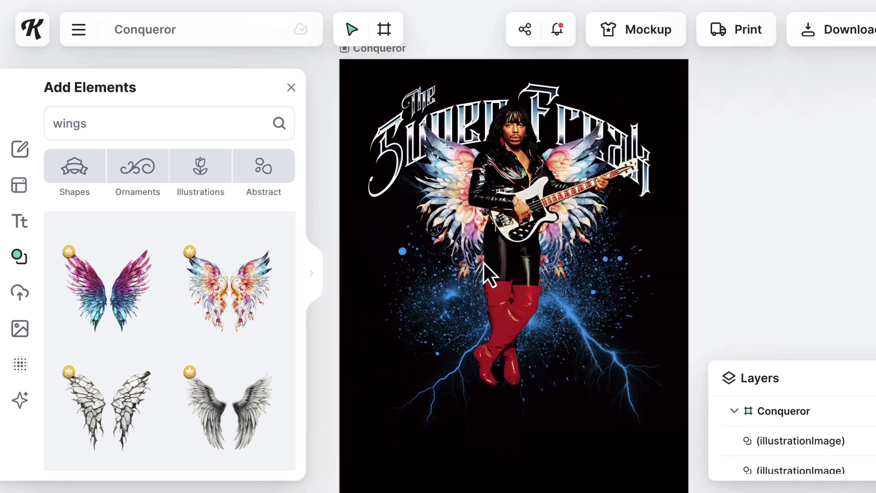
{"action": "left_click", "coordinate": [458, 232]}
{"action": "left_click_drag", "start_coordinate": [458, 233], "coordinate": [462, 233]}
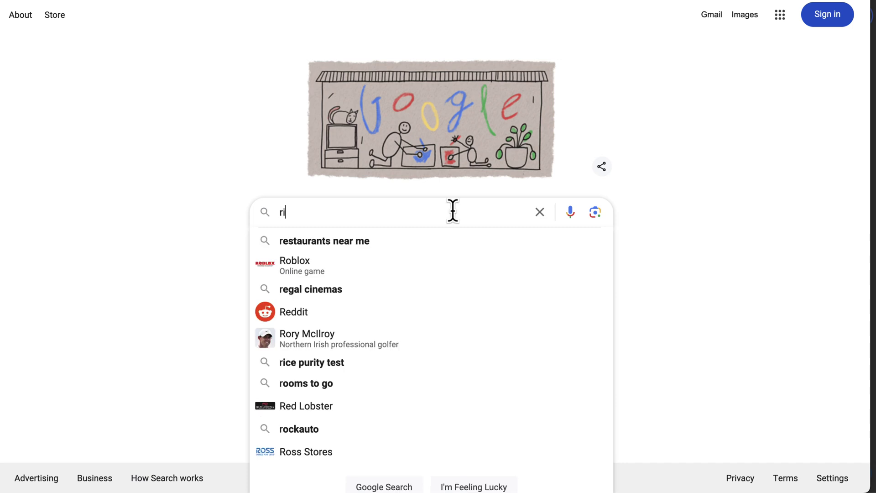
Step: In the web browser, search Google for "rick james logo" and save the red script logo image from rickjames.com
{"action": "type", "text": "ck ja"}
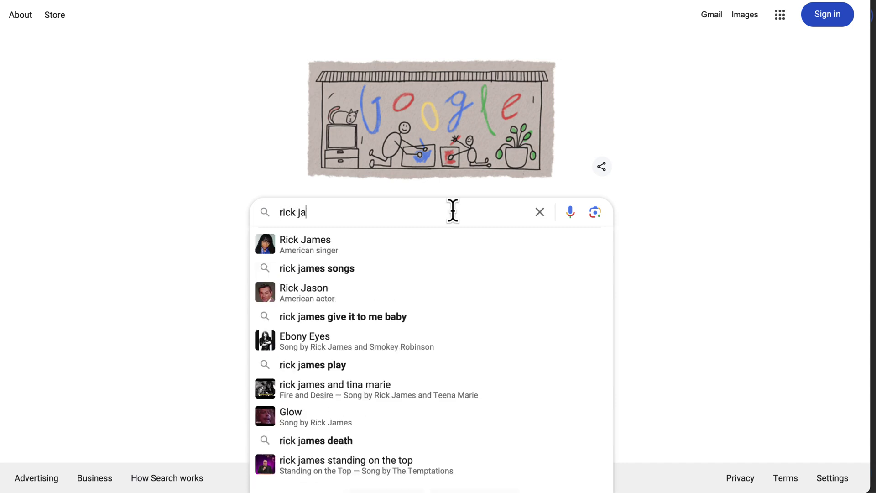
{"action": "type", "text": "mes logo"}
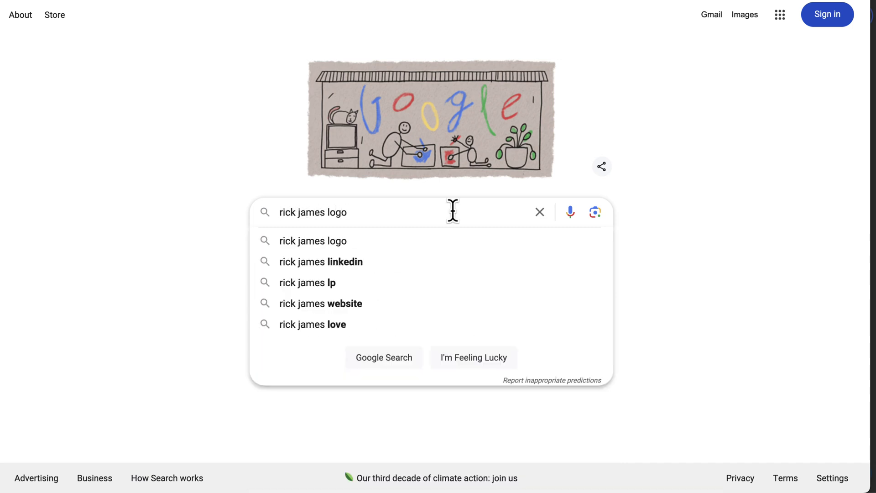
{"action": "key", "text": "Return"}
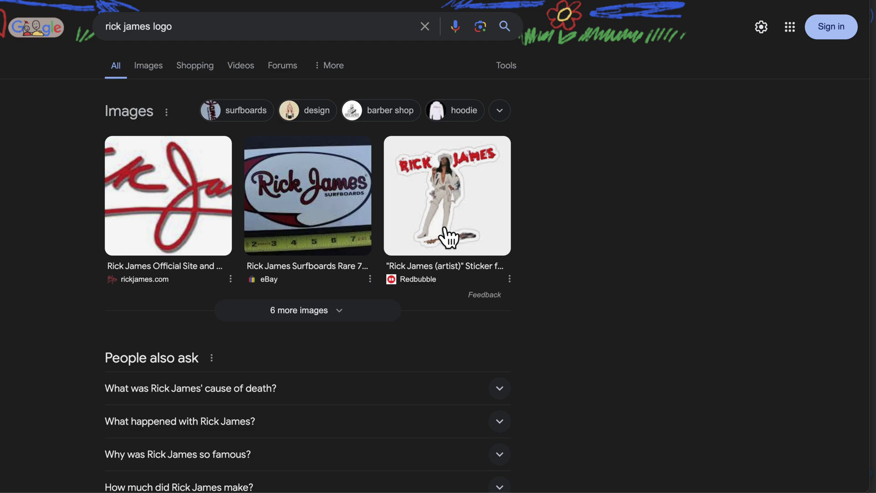
{"action": "left_click", "coordinate": [195, 201]}
{"action": "right_click", "coordinate": [680, 189]}
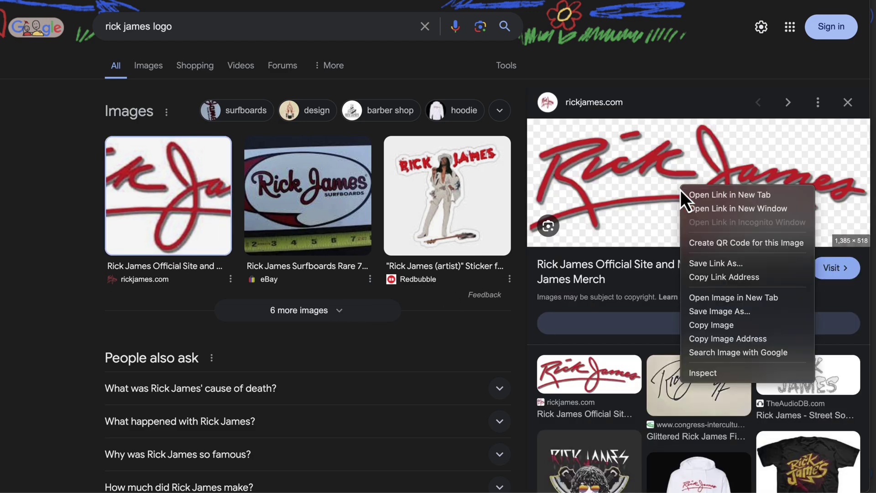
{"action": "left_click", "coordinate": [741, 310]}
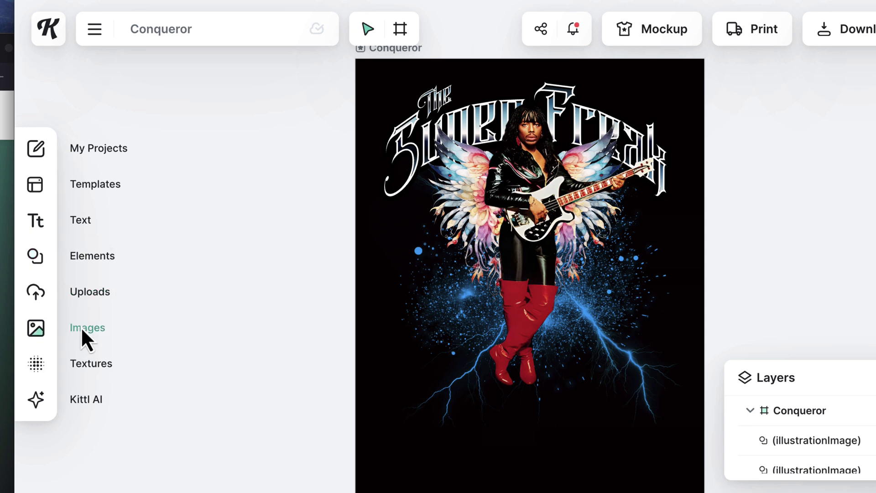
Step: Back in Kittl, add the red Rick James script logo from the uploads to the Conqueror artboard
{"action": "left_click", "coordinate": [93, 292]}
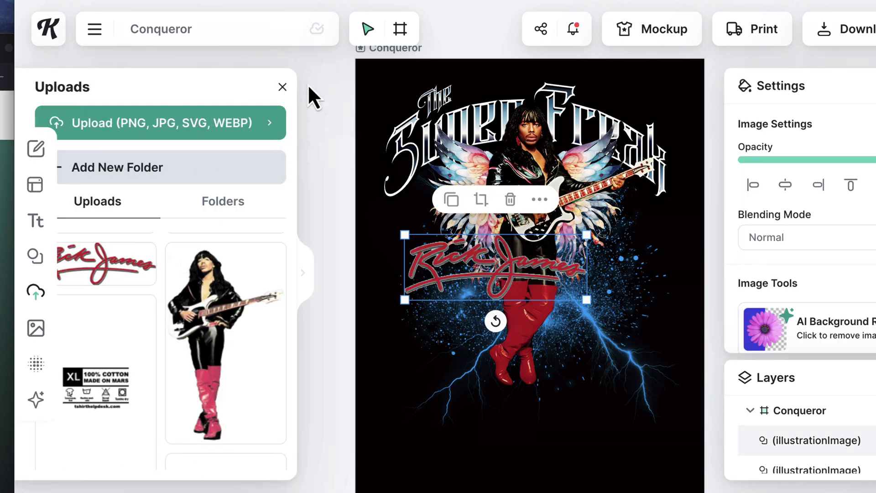
Step: Move the red Rick James logo down beneath the guitarist's boots and enlarge it
{"action": "left_click", "coordinate": [458, 266]}
{"action": "mouse_move", "coordinate": [459, 266]}
{"action": "left_mouse_down"}
{"action": "mouse_move", "coordinate": [480, 273]}
{"action": "mouse_move", "coordinate": [496, 351]}
{"action": "mouse_move", "coordinate": [490, 406]}
{"action": "mouse_move", "coordinate": [498, 391]}
{"action": "left_mouse_up"}
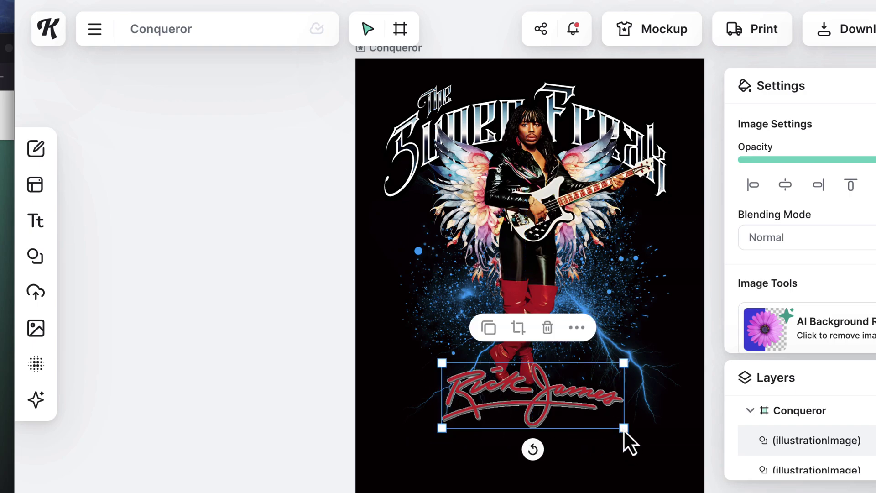
{"action": "mouse_move", "coordinate": [624, 429]}
{"action": "left_mouse_down"}
{"action": "mouse_move", "coordinate": [645, 433]}
{"action": "mouse_move", "coordinate": [670, 459]}
{"action": "left_mouse_up"}
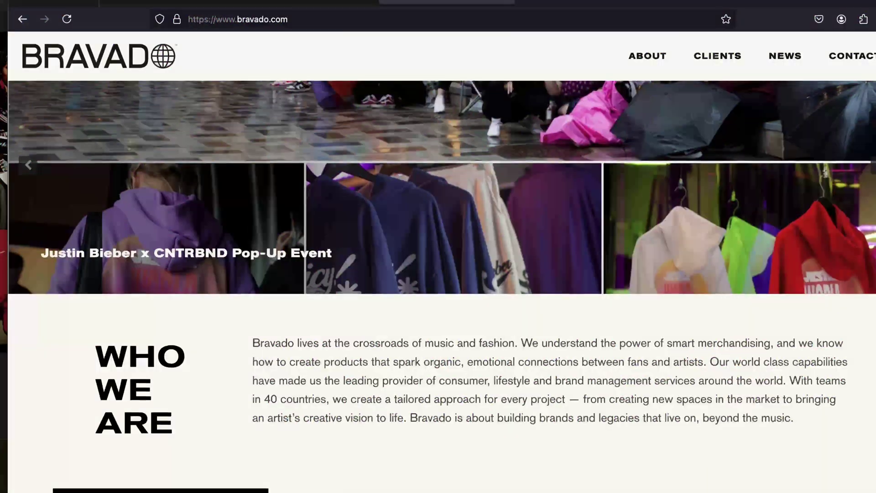
Step: In the web browser, look through the Bravado merchandising site's home page and its list of music clients
{"action": "scroll", "coordinate": [438, 282], "scroll_direction": "down", "scroll_amount": 5}
{"action": "scroll", "coordinate": [438, 283], "scroll_direction": "down", "scroll_amount": 2}
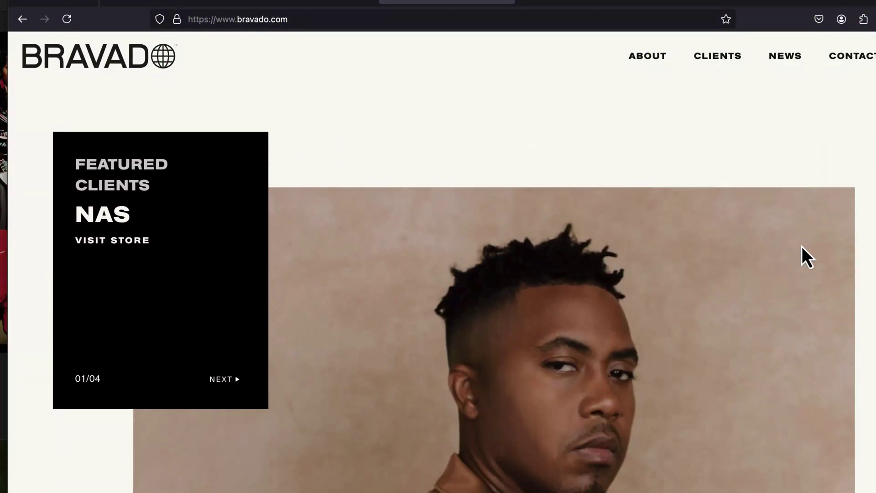
{"action": "left_click", "coordinate": [714, 73]}
{"action": "scroll", "coordinate": [745, 299], "scroll_direction": "down", "scroll_amount": 10}
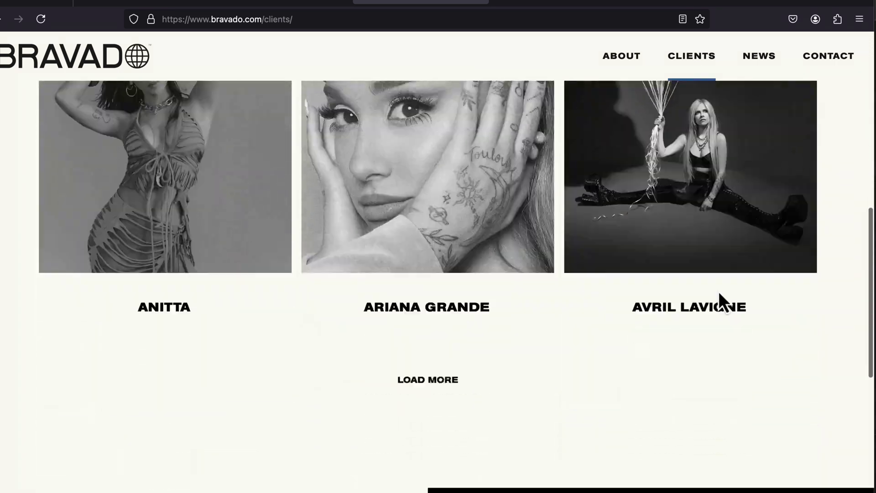
{"action": "scroll", "coordinate": [719, 294], "scroll_direction": "down", "scroll_amount": 20}
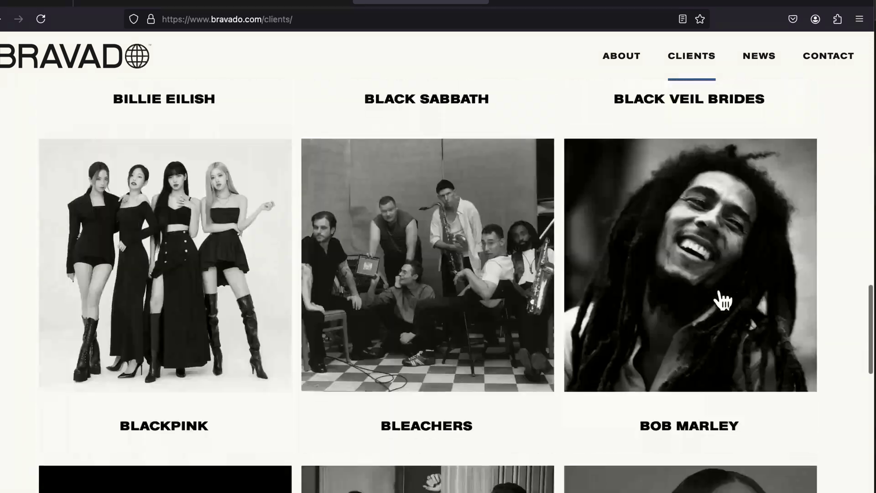
{"action": "scroll", "coordinate": [719, 299], "scroll_direction": "down", "scroll_amount": 4}
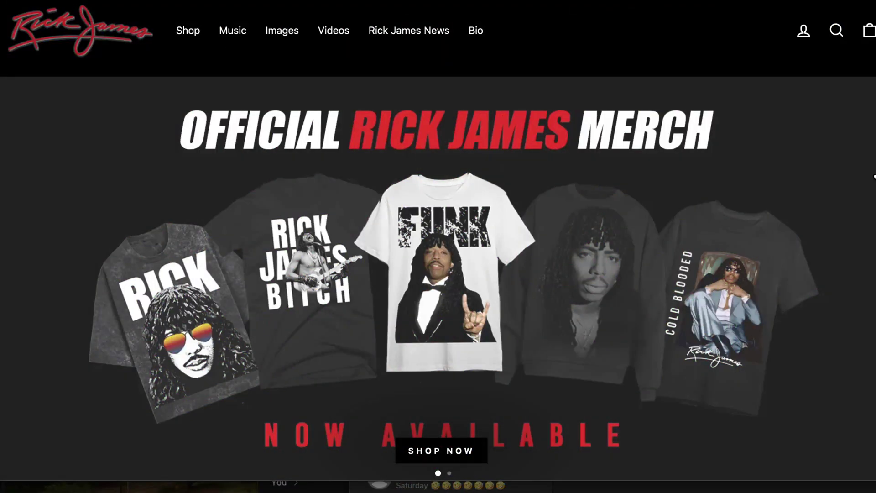
Step: Browse the official Rick James store's home page and examine its T-shirt designs
{"action": "scroll", "coordinate": [867, 183], "scroll_direction": "down", "scroll_amount": 5}
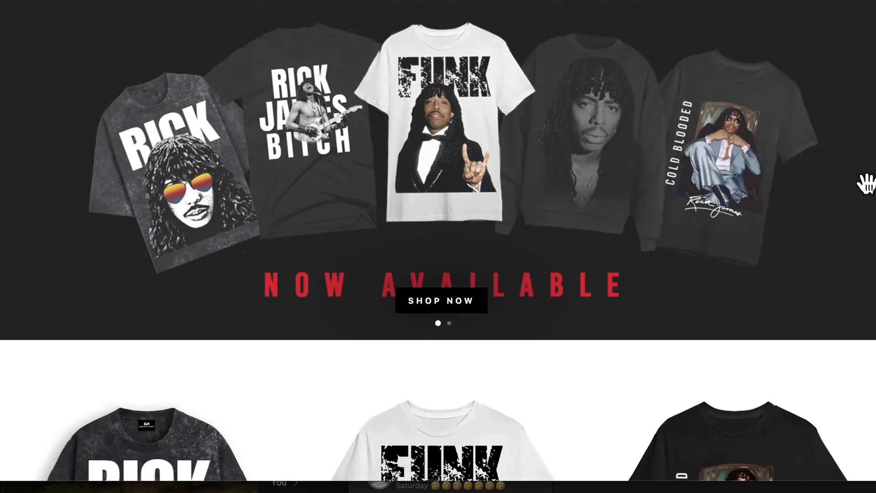
{"action": "scroll", "coordinate": [866, 185], "scroll_direction": "down", "scroll_amount": 7}
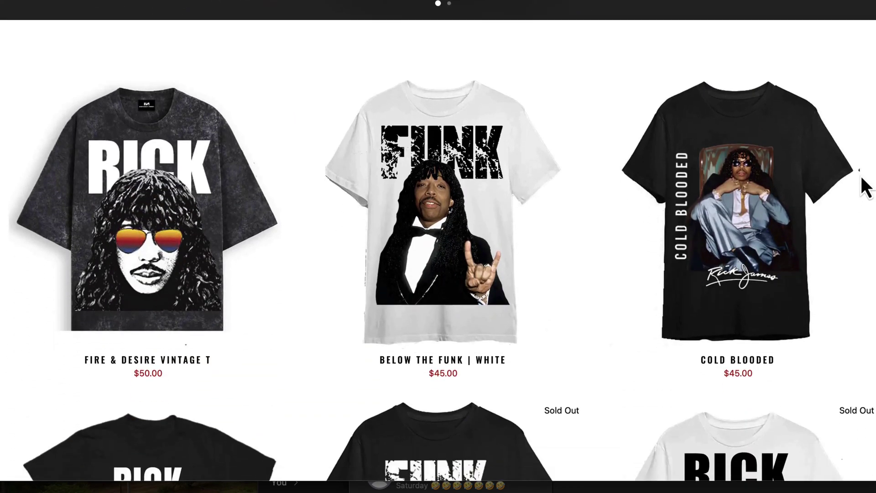
{"action": "scroll", "coordinate": [861, 177], "scroll_direction": "down", "scroll_amount": 9}
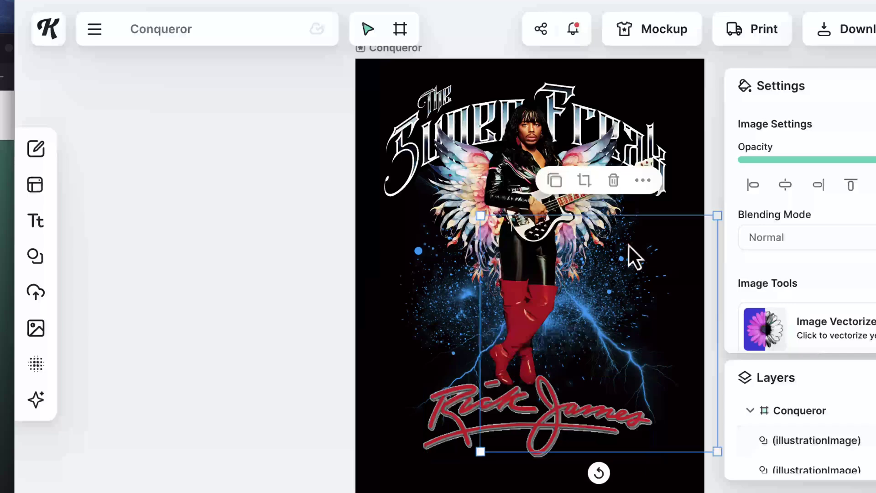
Step: Back in Kittl, enlarge the arched Super Freak title until it nearly spans the artboard's width, and center it
{"action": "left_click", "coordinate": [644, 151]}
{"action": "left_click_drag", "start_coordinate": [667, 82], "coordinate": [707, 64]}
{"action": "left_click_drag", "start_coordinate": [695, 166], "coordinate": [675, 180]}
Step: Enlarge the floral wings and line them up again behind the guitarist
{"action": "left_click", "coordinate": [616, 265]}
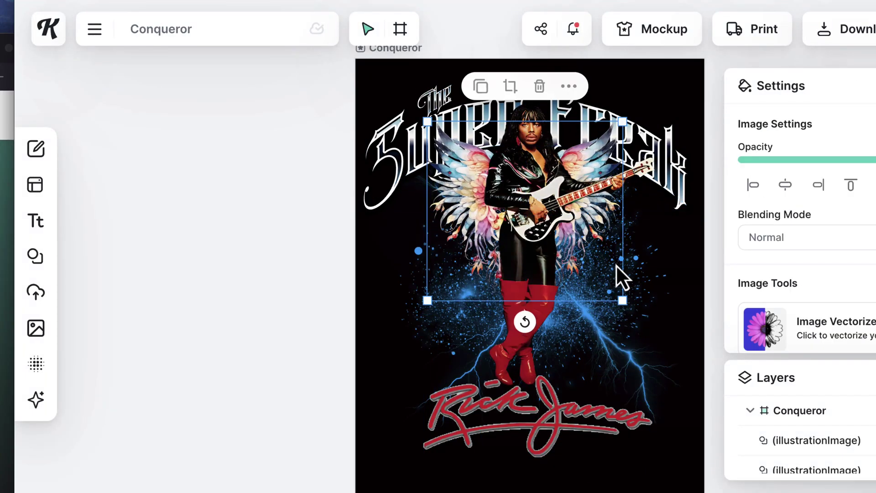
{"action": "left_click_drag", "start_coordinate": [622, 300], "coordinate": [645, 308]}
{"action": "mouse_move", "coordinate": [604, 223]}
{"action": "left_mouse_down"}
{"action": "mouse_move", "coordinate": [591, 224]}
{"action": "mouse_move", "coordinate": [603, 224]}
{"action": "left_mouse_up"}
{"action": "left_click_drag", "start_coordinate": [657, 164], "coordinate": [664, 162]}
{"action": "left_click", "coordinate": [602, 224]}
{"action": "left_click_drag", "start_coordinate": [602, 223], "coordinate": [593, 221]}
Step: Raise the Super Freak title and the small "The" lettering, and lower the guitarist and wings so the title clears his face
{"action": "left_click", "coordinate": [470, 104]}
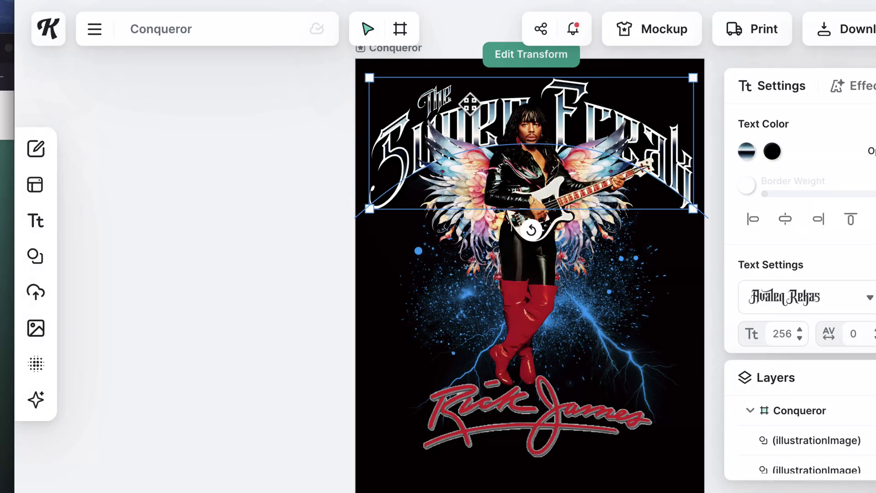
{"action": "left_click_drag", "start_coordinate": [470, 104], "coordinate": [479, 92]}
{"action": "left_click_drag", "start_coordinate": [593, 215], "coordinate": [600, 229]}
{"action": "left_click_drag", "start_coordinate": [586, 164], "coordinate": [593, 173]}
{"action": "left_click", "coordinate": [602, 223]}
{"action": "left_click_drag", "start_coordinate": [433, 106], "coordinate": [432, 97]}
{"action": "left_click_drag", "start_coordinate": [643, 137], "coordinate": [636, 137]}
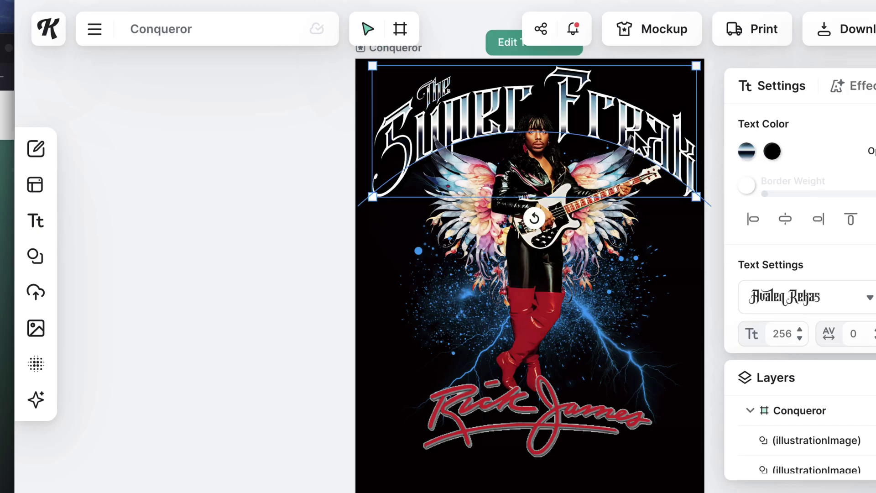
Step: Nudge the Rick James logo slightly lower beneath the boots
{"action": "left_click", "coordinate": [611, 424]}
{"action": "left_click_drag", "start_coordinate": [612, 423], "coordinate": [612, 426]}
{"action": "left_click", "coordinate": [607, 337]}
Step: Search the elements library for "paint splatter"
{"action": "left_click", "coordinate": [92, 254]}
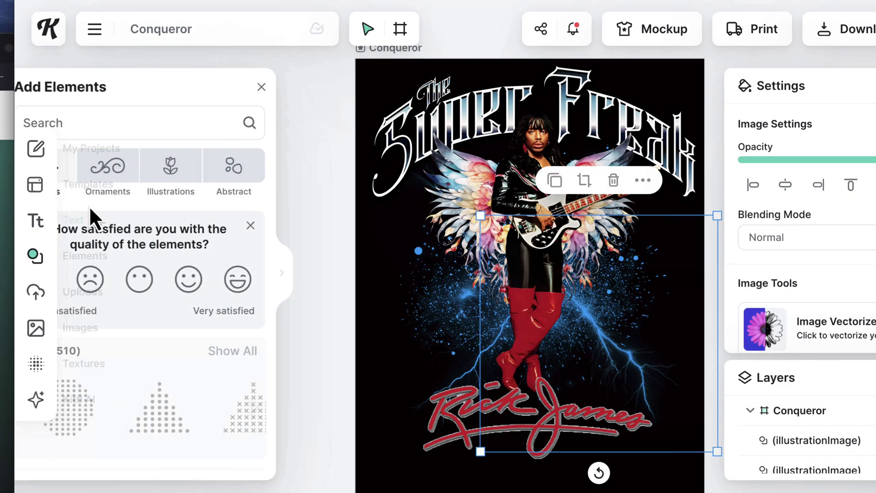
{"action": "left_click", "coordinate": [207, 126]}
{"action": "type", "text": "p"}
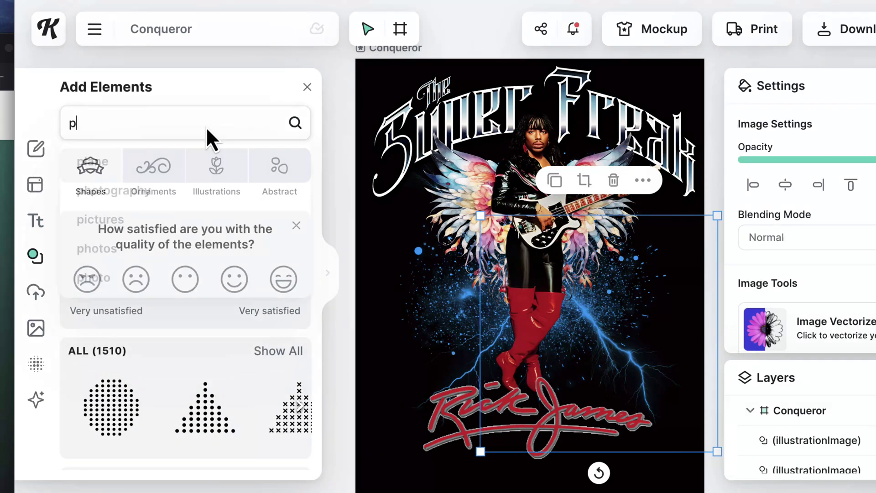
{"action": "type", "text": "ain"}
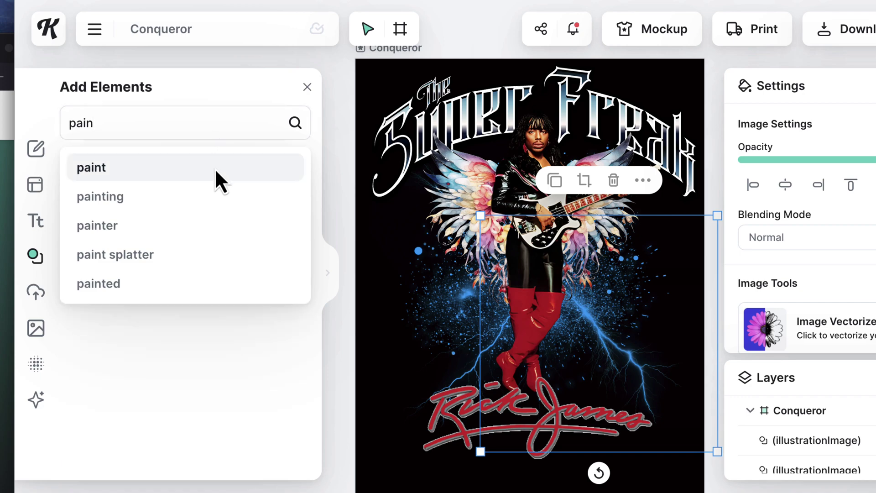
{"action": "left_click", "coordinate": [173, 253]}
Step: Add a red paint splatter beside the guitarist's legs and several dark splatters around the opposite side of the design
{"action": "scroll", "coordinate": [192, 365], "scroll_direction": "down", "scroll_amount": 15}
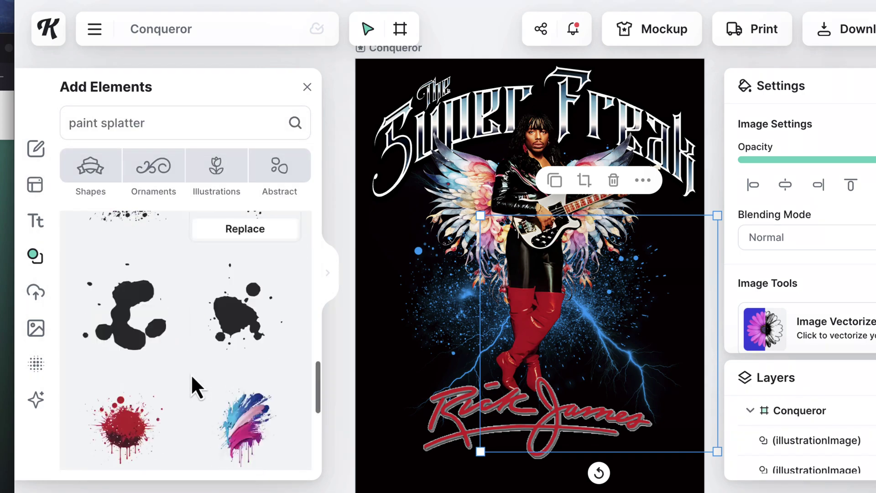
{"action": "left_click_drag", "start_coordinate": [119, 299], "coordinate": [453, 319]}
{"action": "scroll", "coordinate": [247, 395], "scroll_direction": "down", "scroll_amount": 5}
{"action": "scroll", "coordinate": [247, 395], "scroll_direction": "down", "scroll_amount": 8}
{"action": "left_click_drag", "start_coordinate": [122, 311], "coordinate": [652, 220]}
{"action": "scroll", "coordinate": [223, 410], "scroll_direction": "down", "scroll_amount": 2}
{"action": "left_click_drag", "start_coordinate": [220, 438], "coordinate": [545, 357]}
Step: Recolor the dark splatters over the title and beside the logo with dark red sampled from the artwork
{"action": "left_click", "coordinate": [746, 151]}
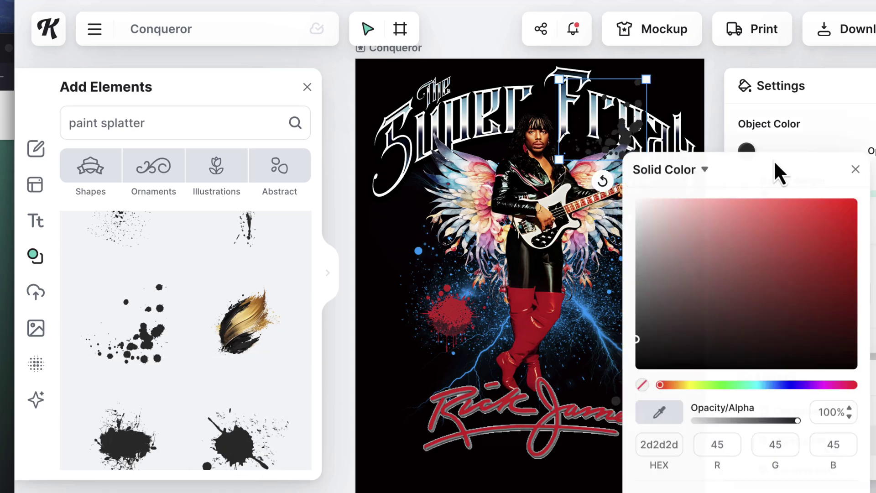
{"action": "left_click", "coordinate": [659, 412]}
{"action": "left_click", "coordinate": [470, 317]}
{"action": "left_click", "coordinate": [747, 152]}
{"action": "left_click", "coordinate": [658, 413]}
{"action": "left_click", "coordinate": [524, 332]}
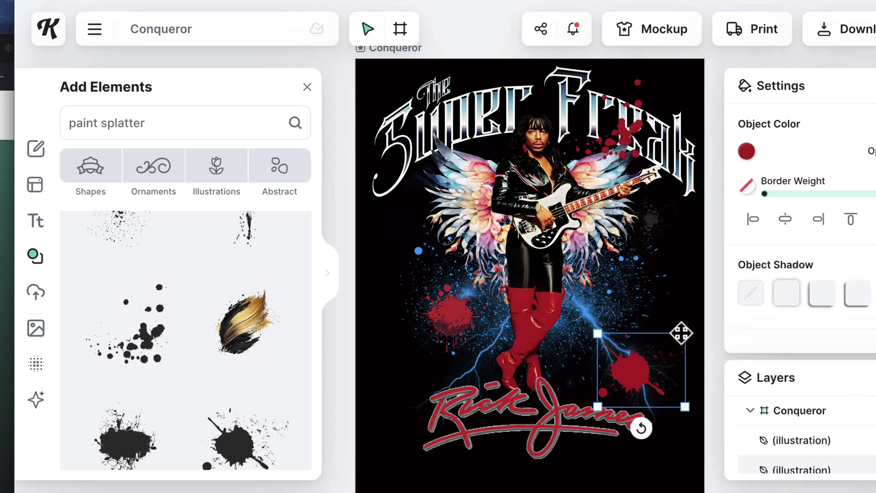
Step: Shrink the red splatters on both sides of the legs, and send the one over the title behind the lettering
{"action": "left_click_drag", "start_coordinate": [683, 334], "coordinate": [655, 336]}
{"action": "left_click", "coordinate": [451, 314]}
{"action": "left_click_drag", "start_coordinate": [494, 272], "coordinate": [464, 297]}
{"action": "left_click", "coordinate": [621, 133]}
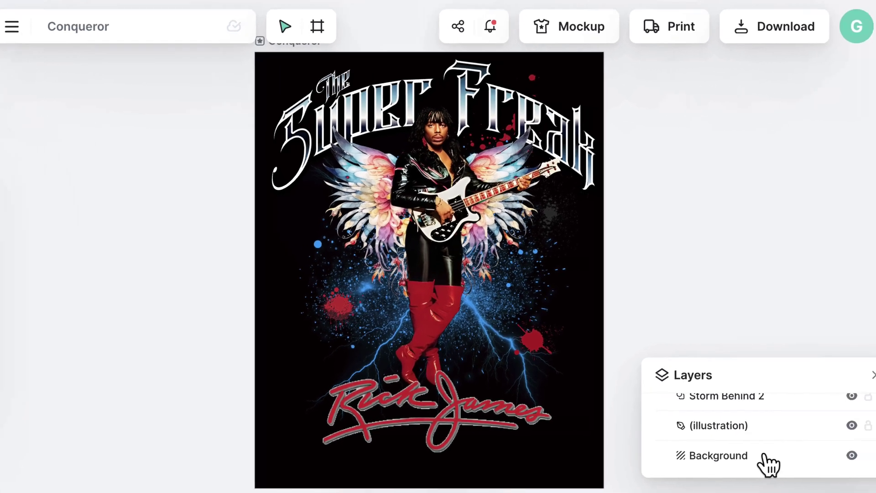
Step: Set the artboard background's opacity to 0% so the design is transparent
{"action": "left_click", "coordinate": [852, 466]}
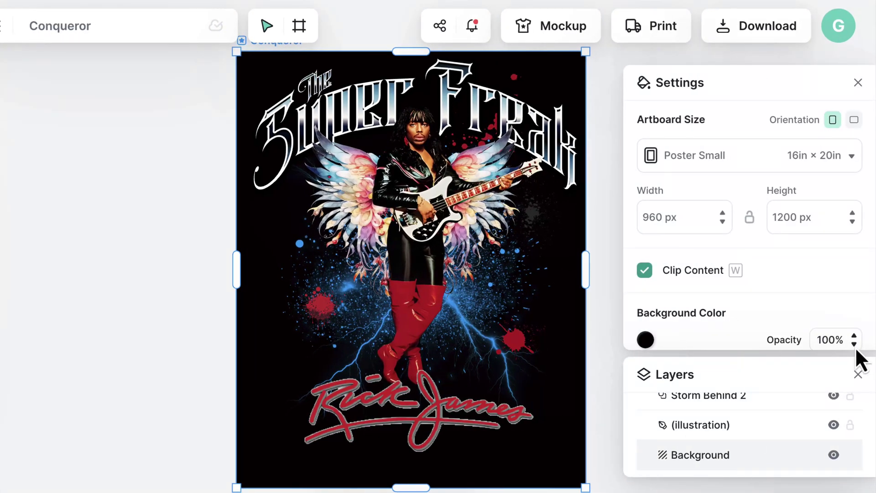
{"action": "type", "text": "0"}
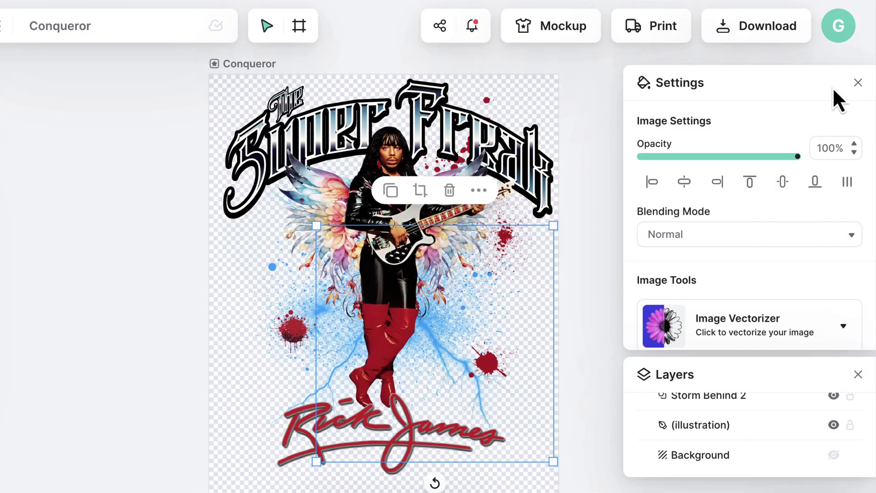
Step: Download the Conqueror artboard as a 300 DPI PNG, enlarged proportionally to a height of 3944 px
{"action": "left_click", "coordinate": [781, 27]}
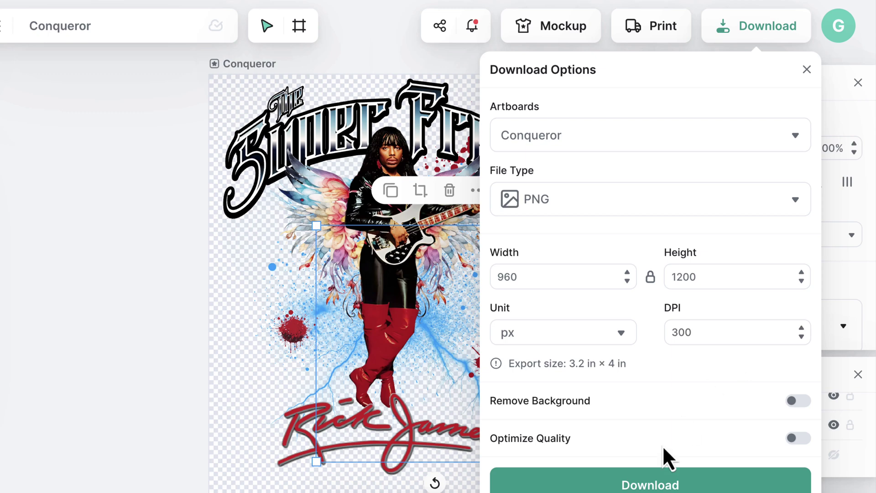
{"action": "left_click", "coordinate": [661, 475]}
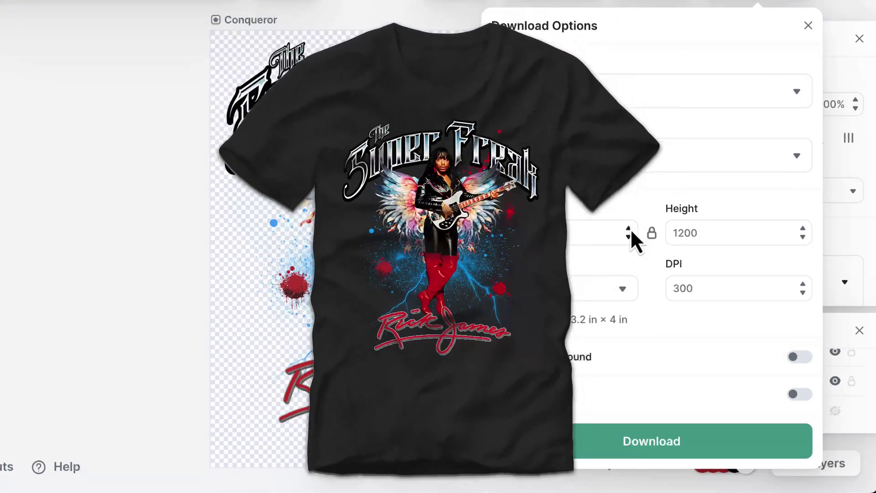
{"action": "left_click", "coordinate": [630, 229]}
{"action": "left_click", "coordinate": [630, 229]}
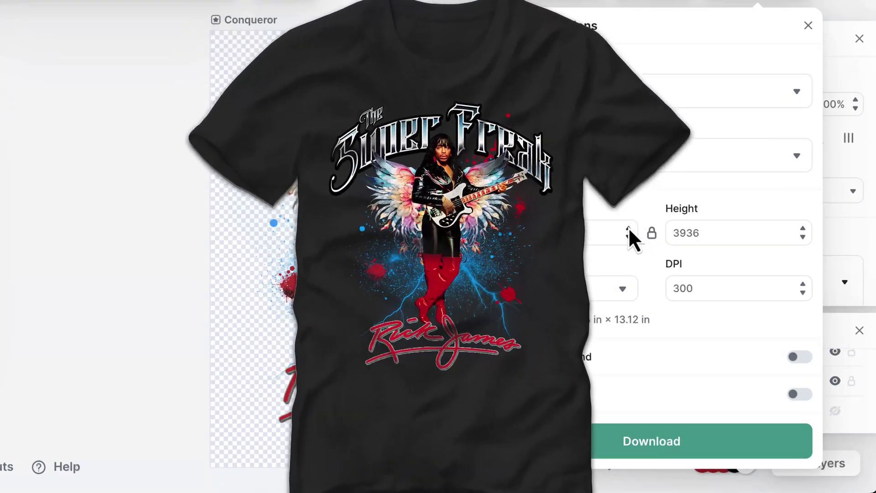
{"action": "left_click", "coordinate": [628, 228]}
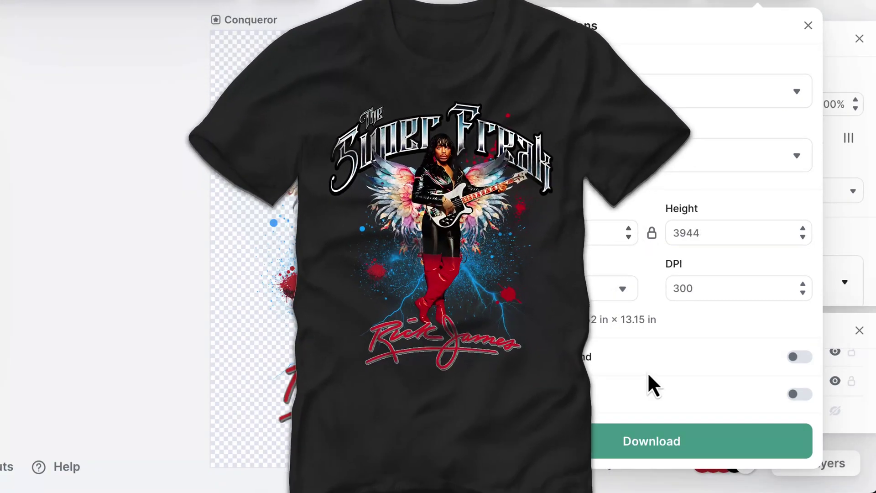
{"action": "left_click", "coordinate": [675, 440]}
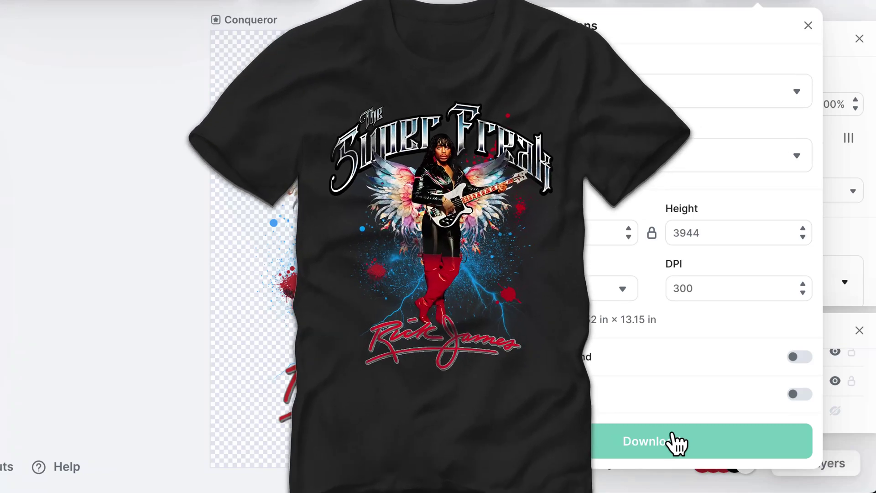